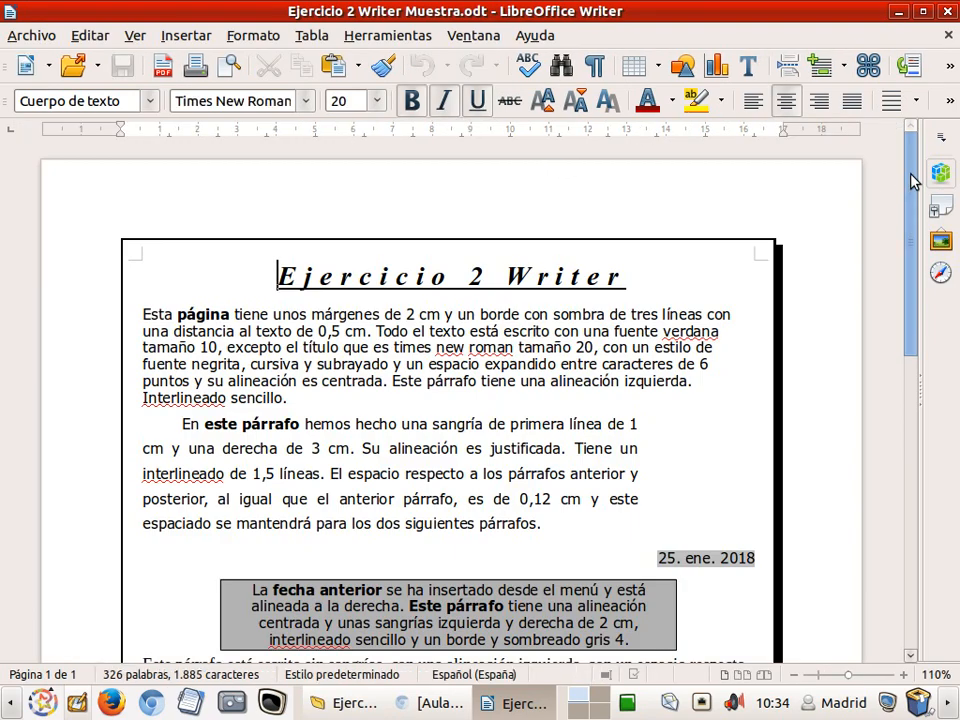
Copy the entire text of the sample document Ejercicio 2 Writer Muestra.odt
scroll(905, 194, "down", 3)
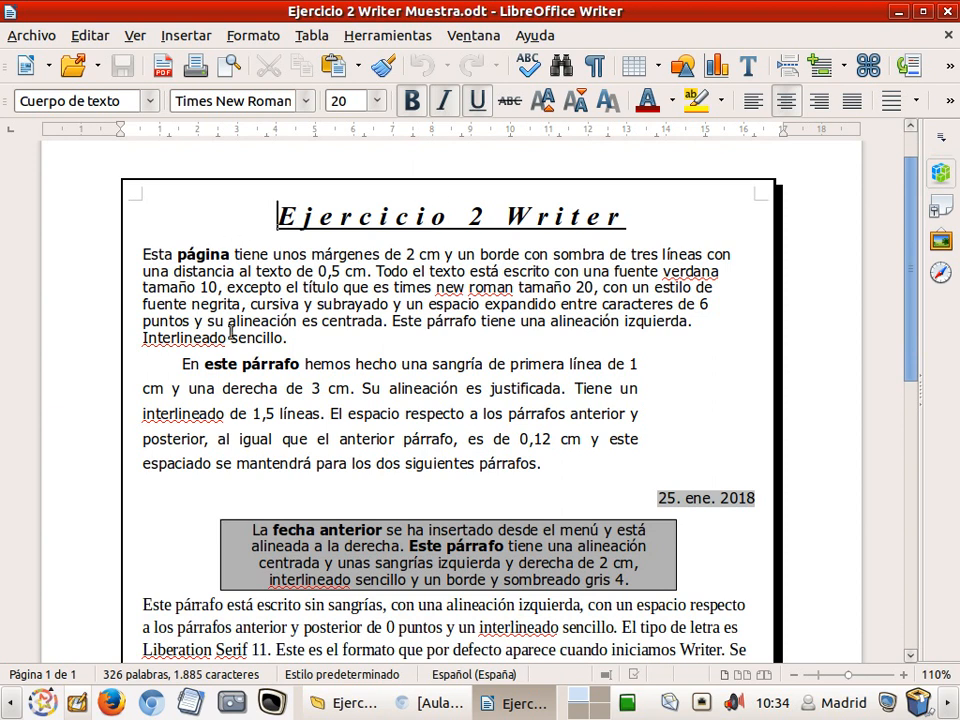
left_click_drag(906, 321, 920, 305)
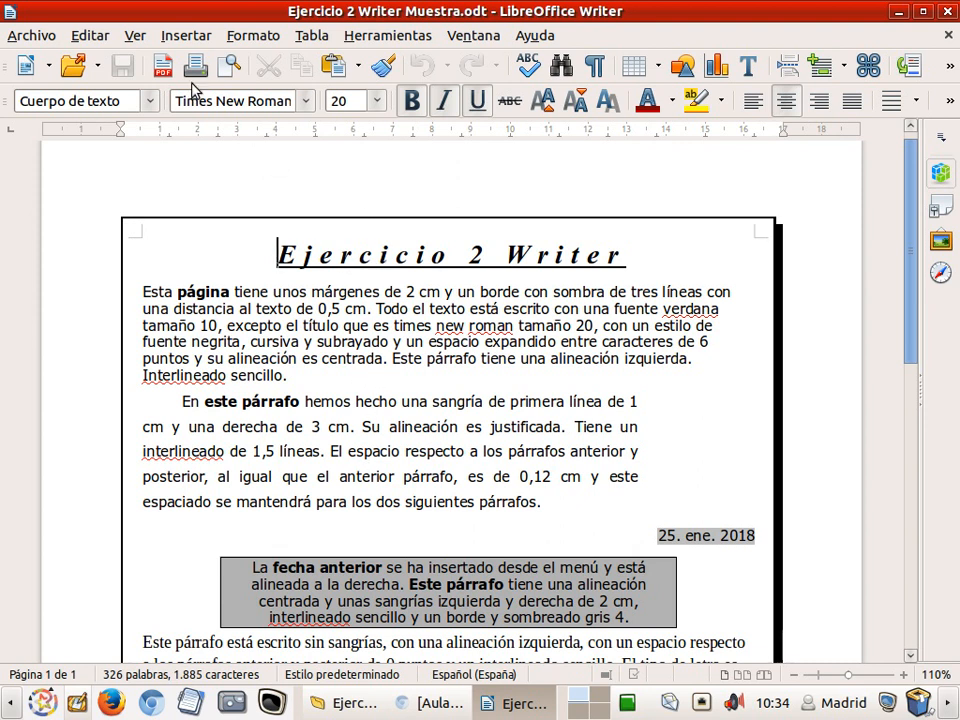
left_click(91, 38)
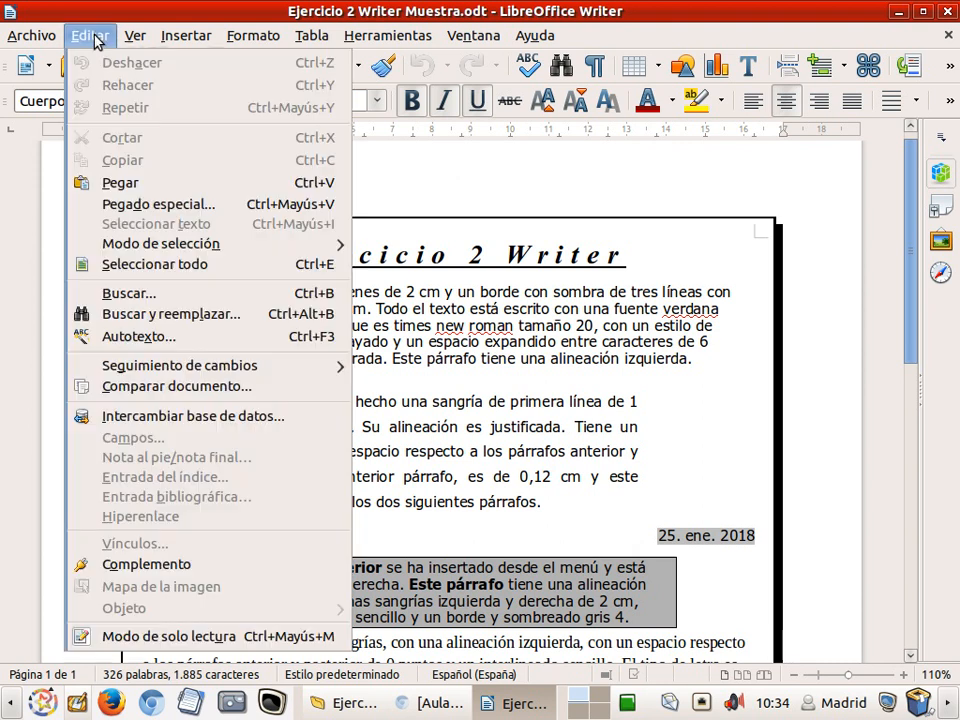
left_click(137, 266)
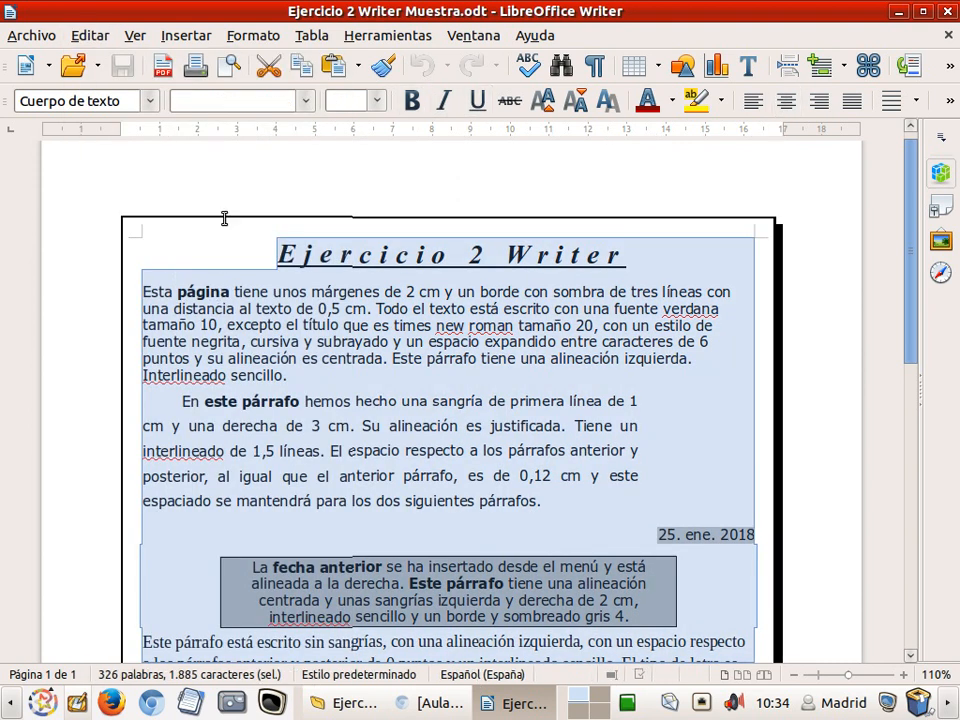
left_click(72, 40)
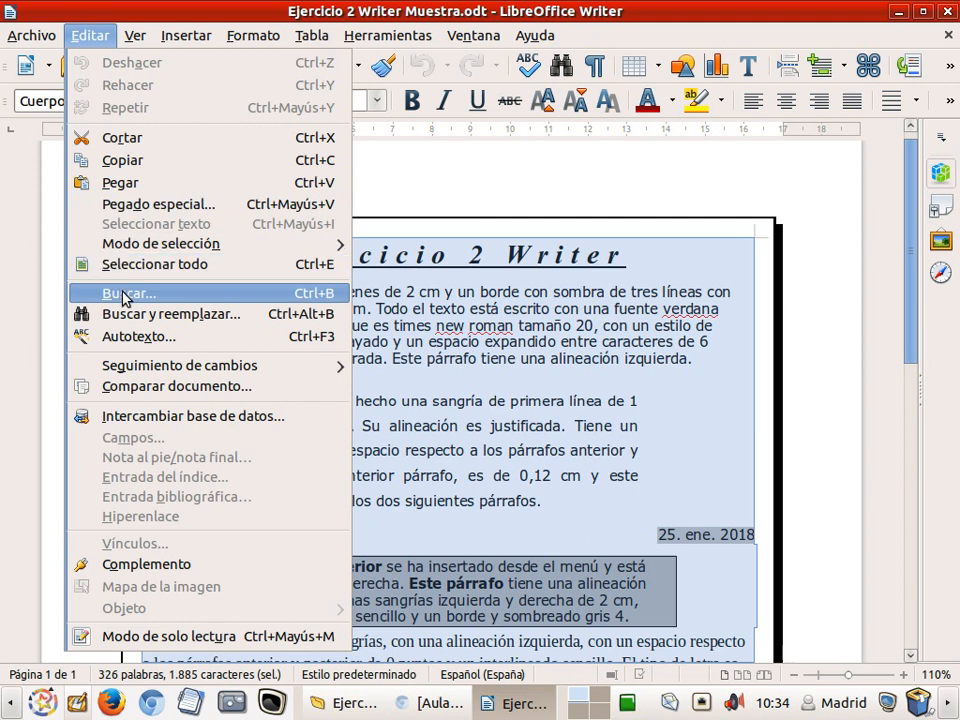
left_click(133, 161)
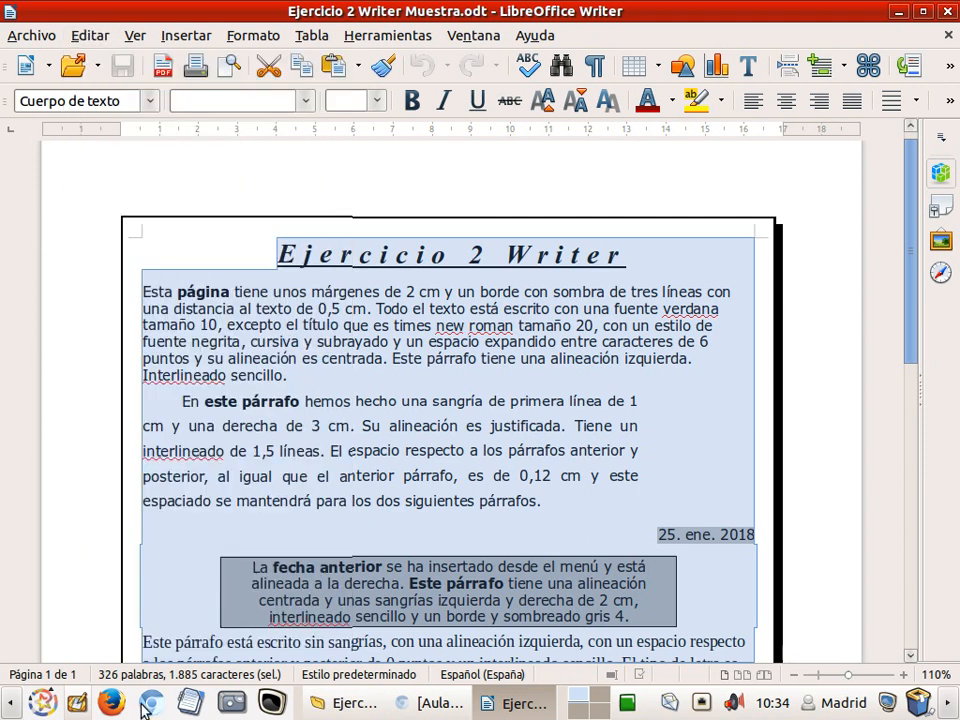
Switch to the gedit text editor and paste the copied text into an empty document as plain text
left_click(42, 702)
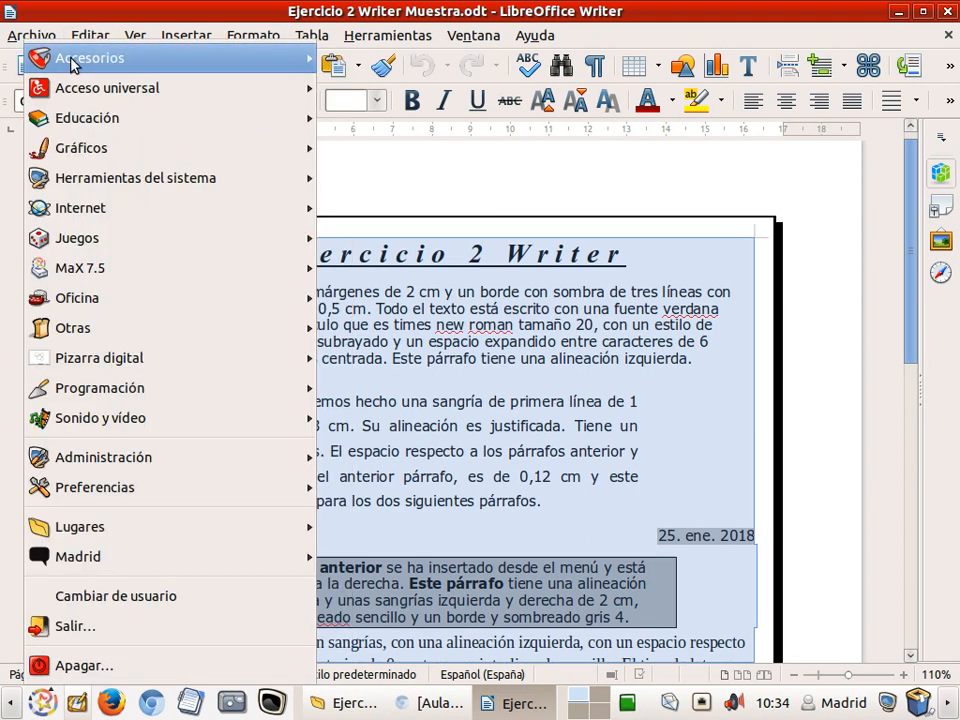
mouse_move(75, 58)
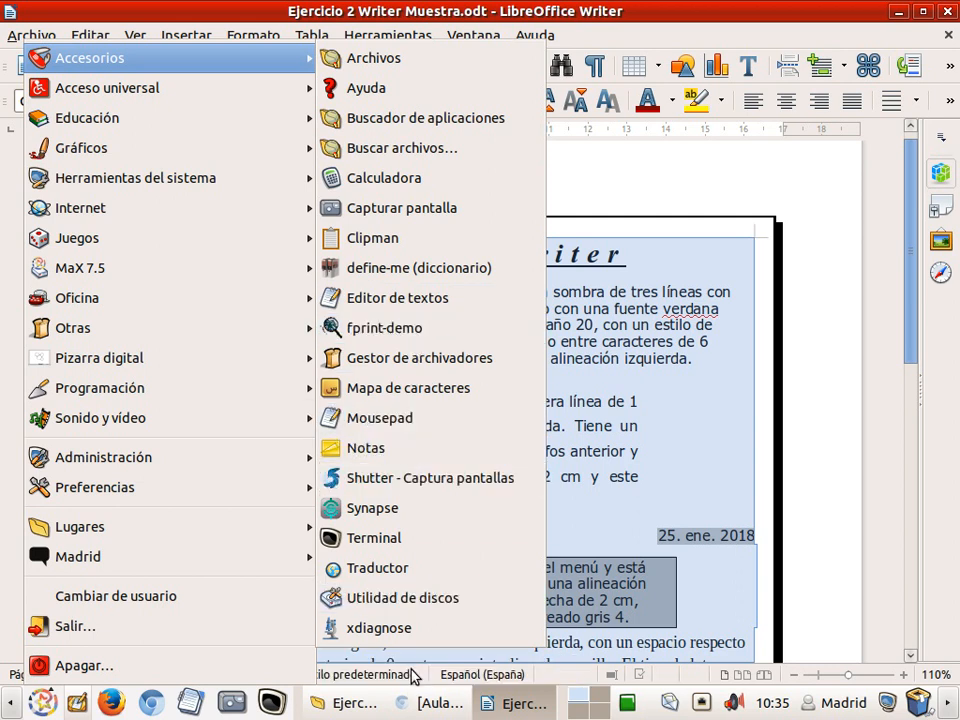
left_click(410, 298)
left_click(86, 34)
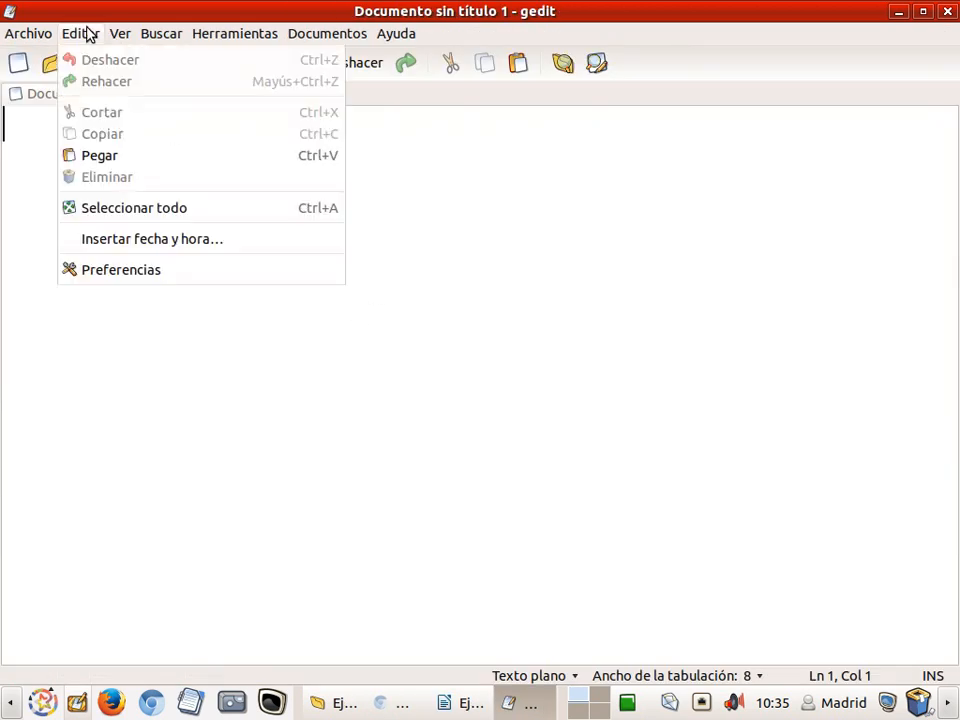
left_click(100, 155)
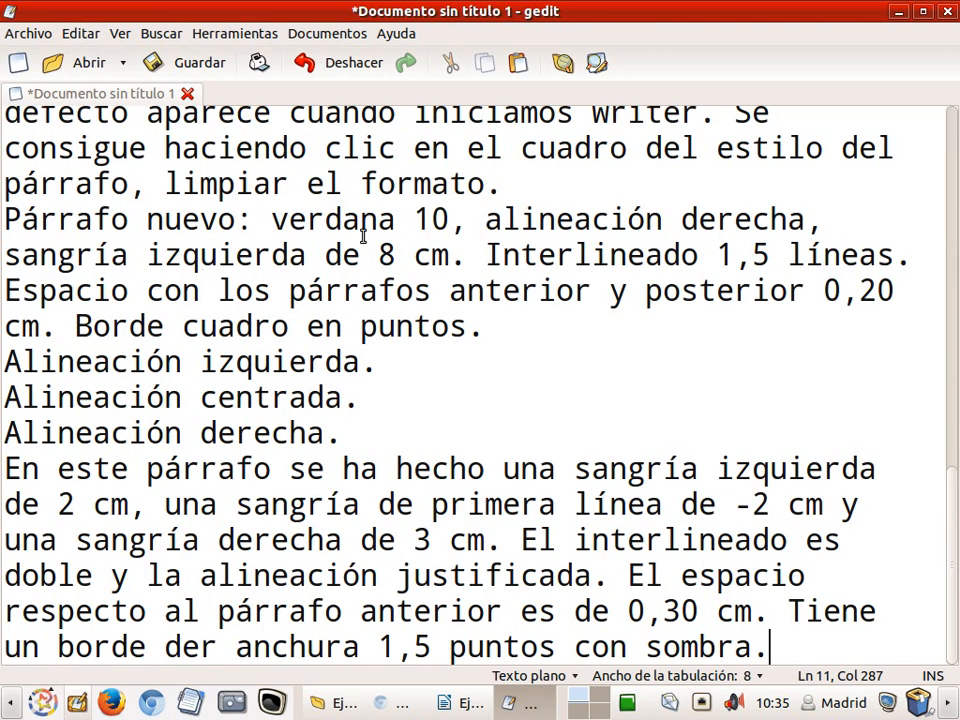
scroll(363, 236, "up", 10)
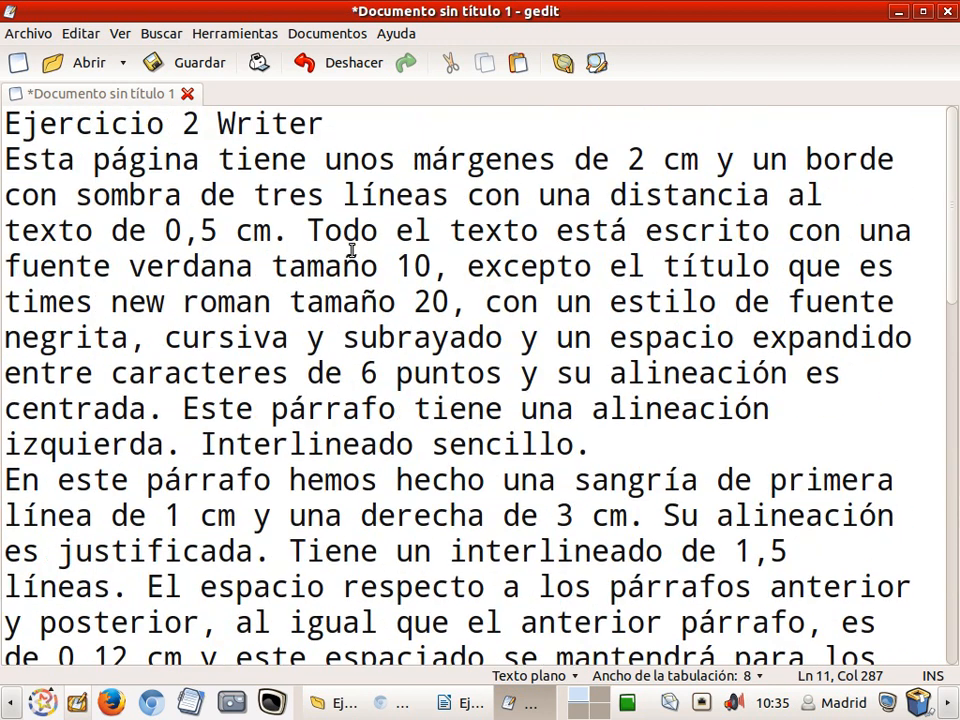
left_click_drag(174, 211, 252, 442)
left_click(309, 480)
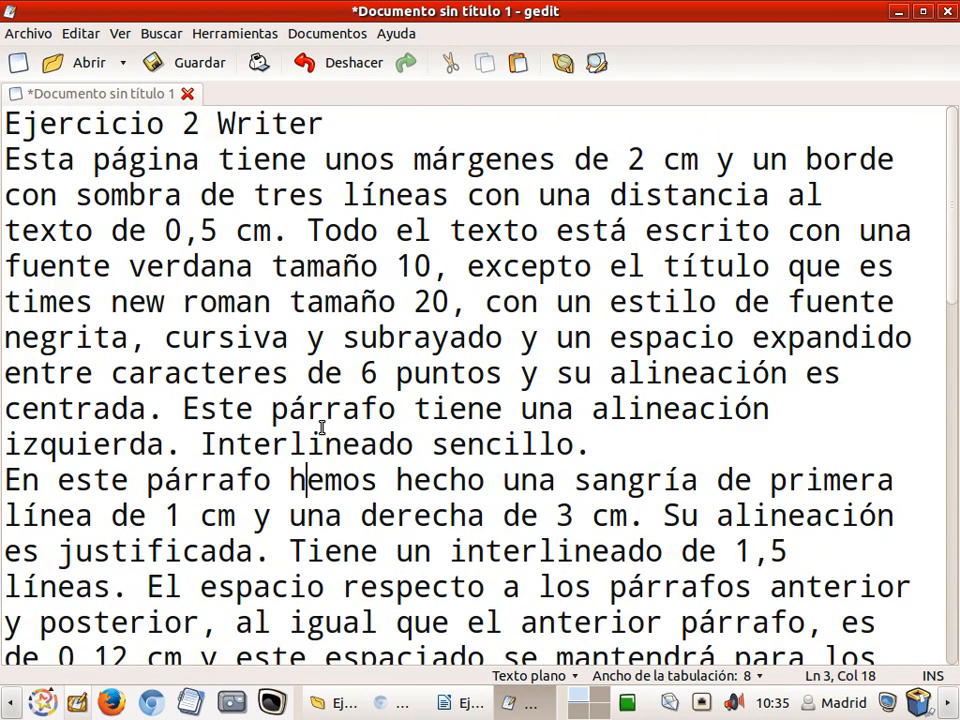
Save the plain text as Ejercicio2.txt in the Ejercicio2 folder inside TutoWriter
left_click(38, 35)
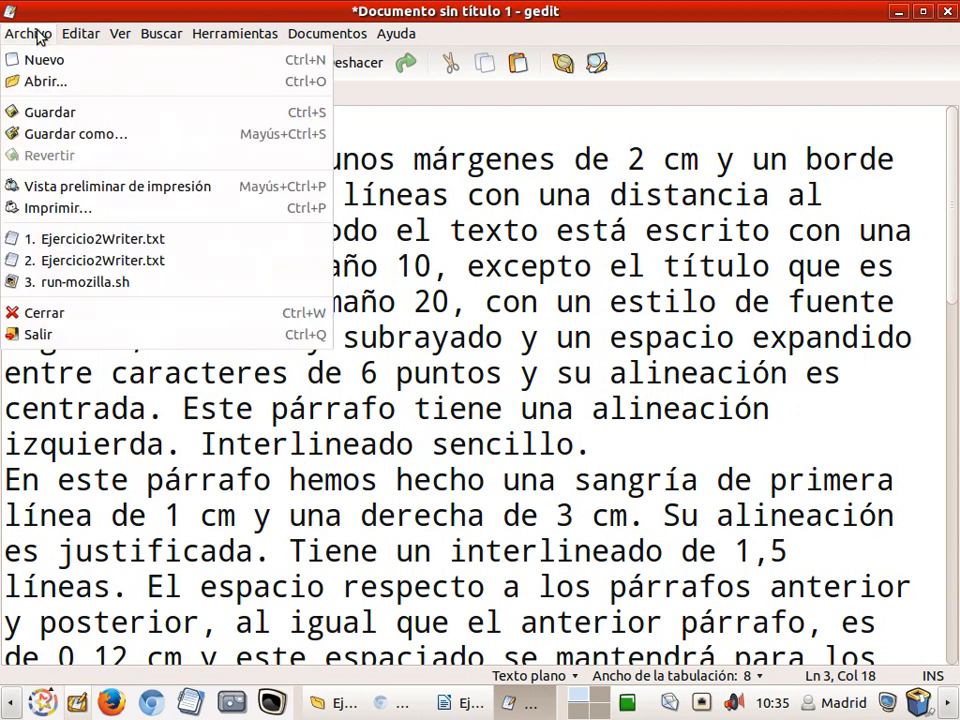
left_click(79, 133)
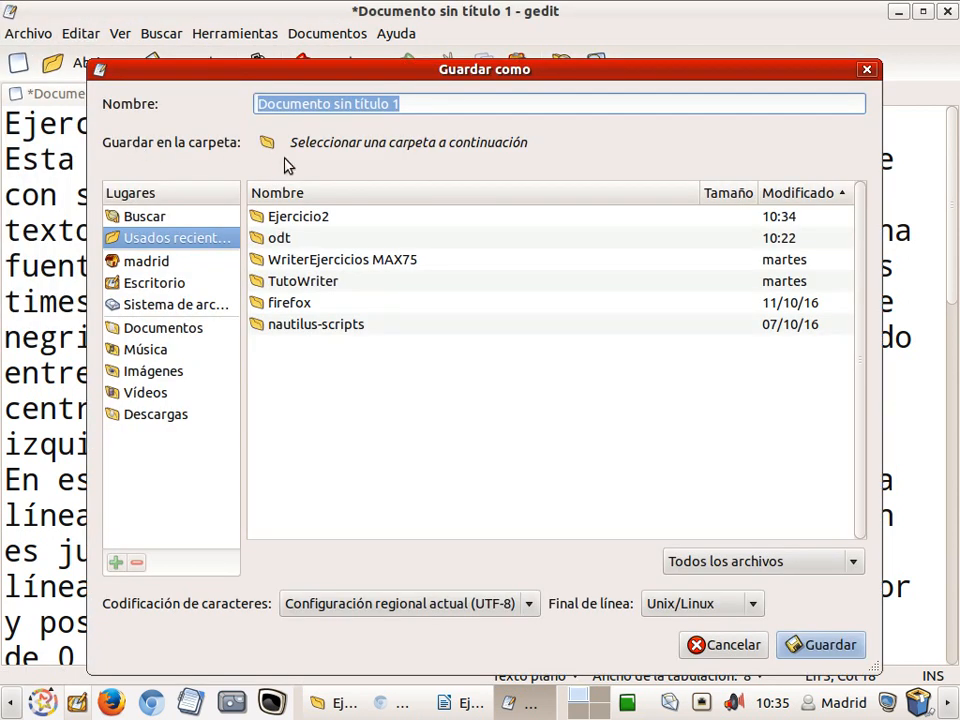
double_click(295, 283)
left_click(299, 218)
double_click(300, 218)
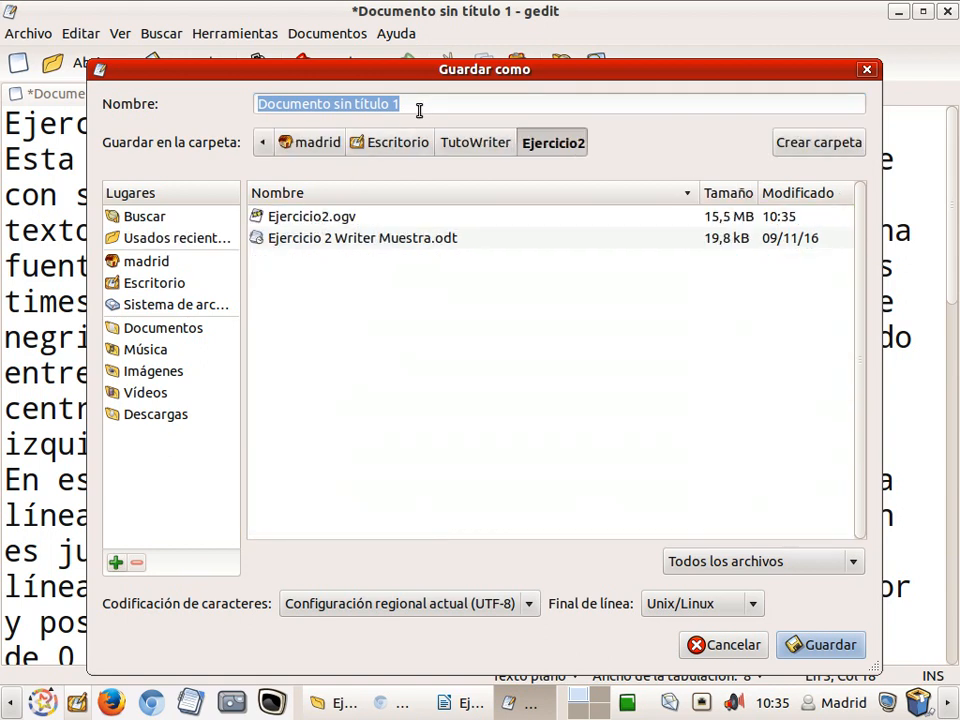
type("Ejer")
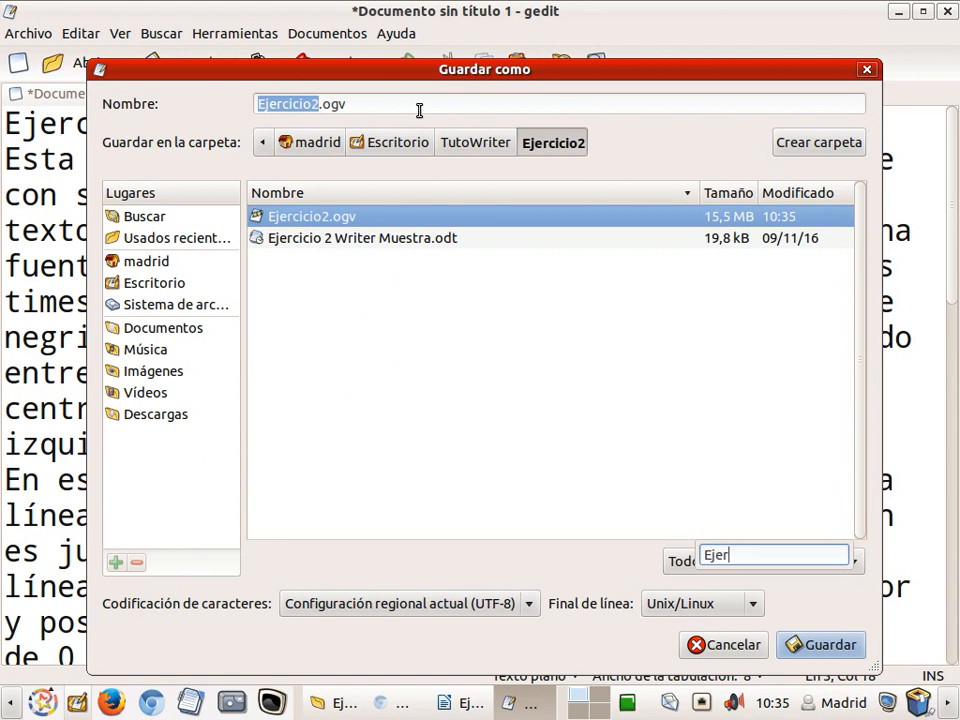
type("cicio2.txt")
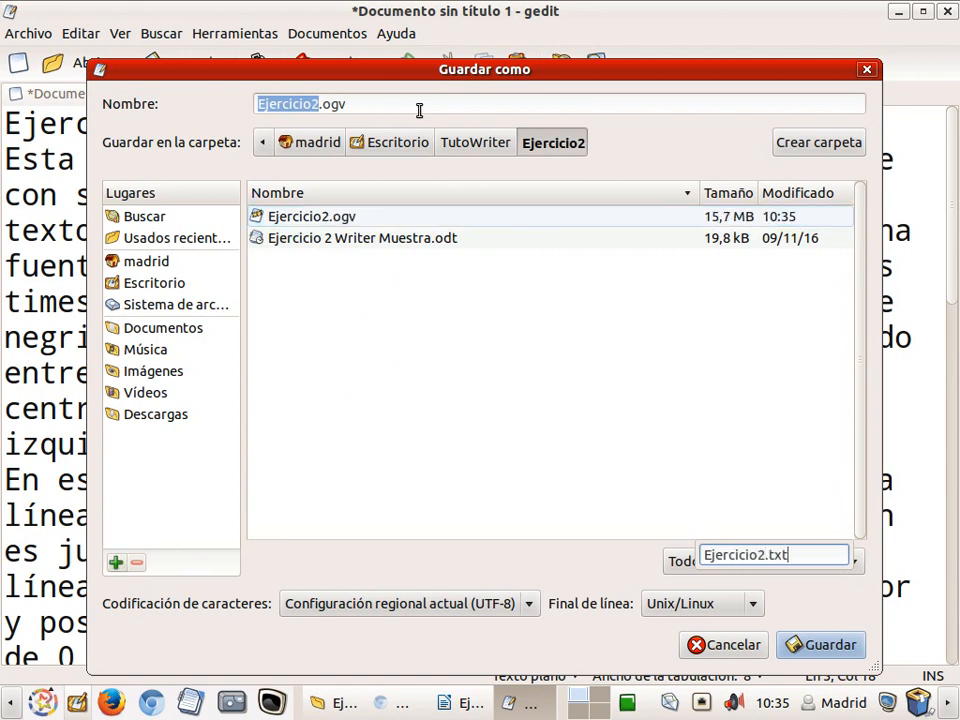
double_click(418, 110)
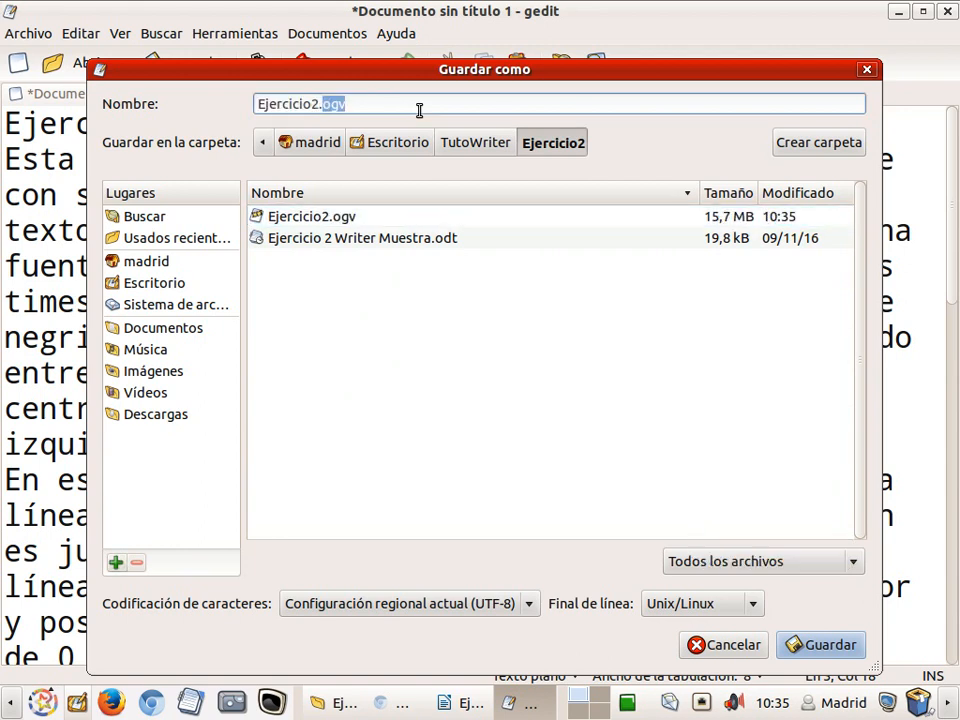
key("BackSpace")
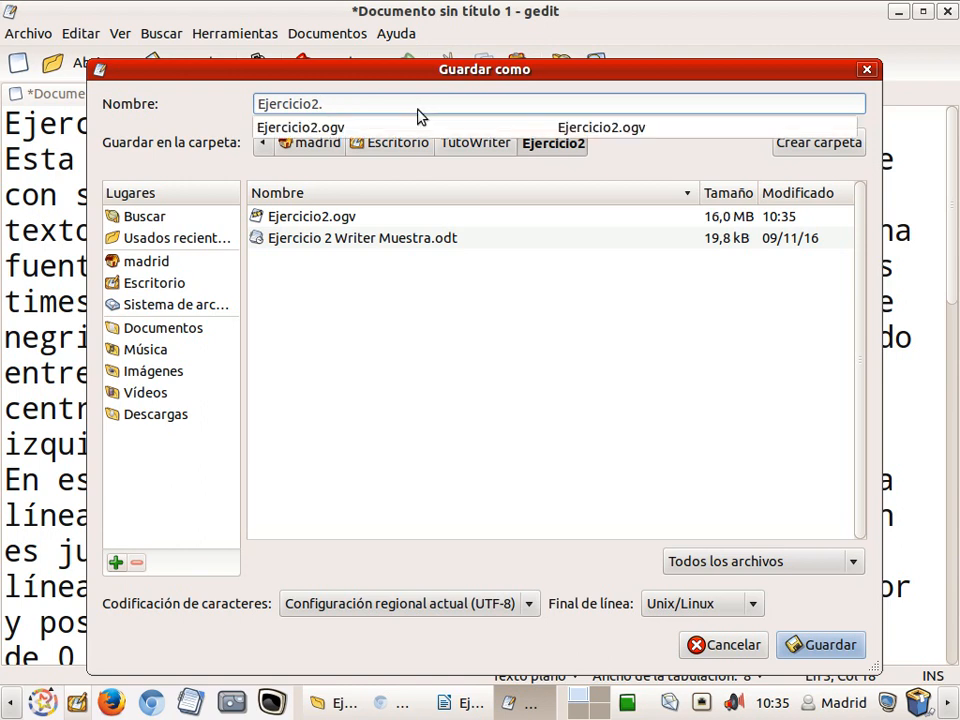
type("txt")
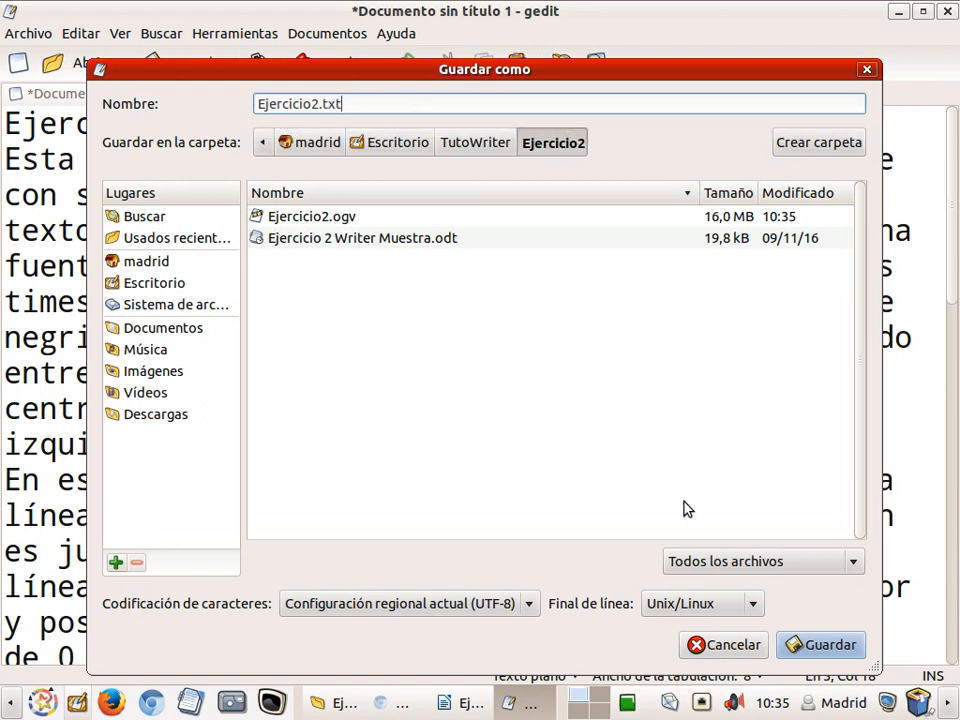
left_click(797, 643)
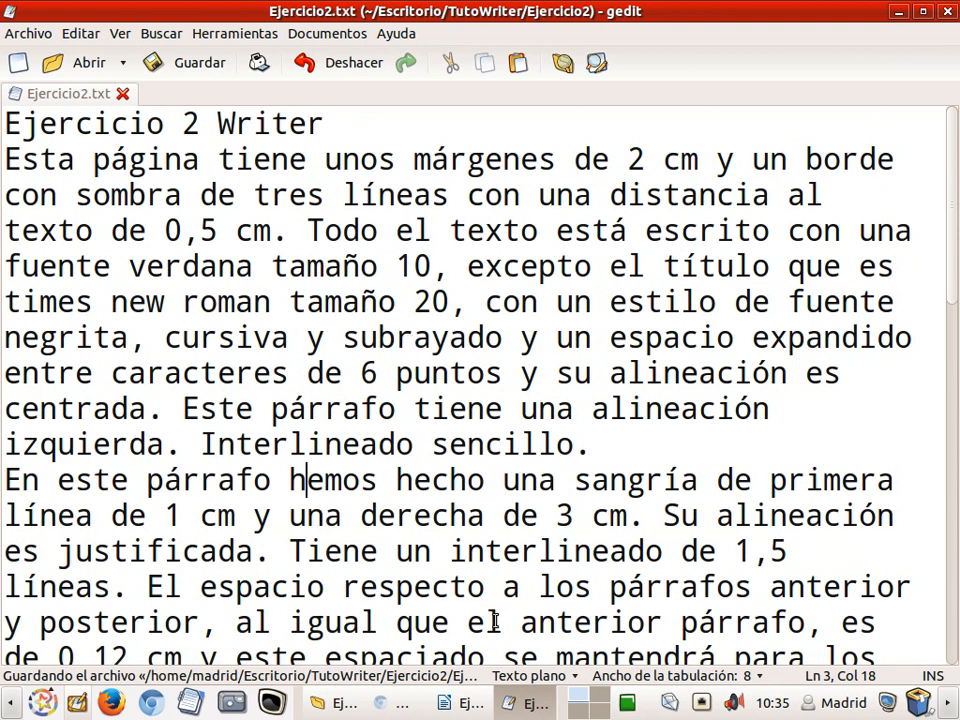
Copy the whole plain text of Ejercicio2.txt
left_click(77, 34)
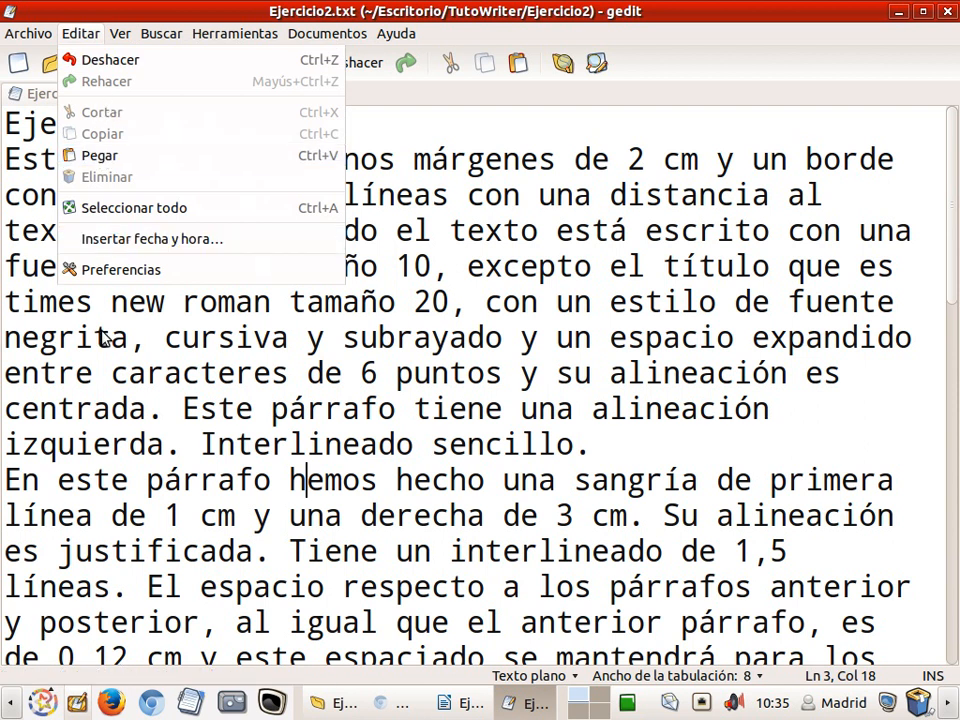
left_click(116, 208)
left_click(85, 30)
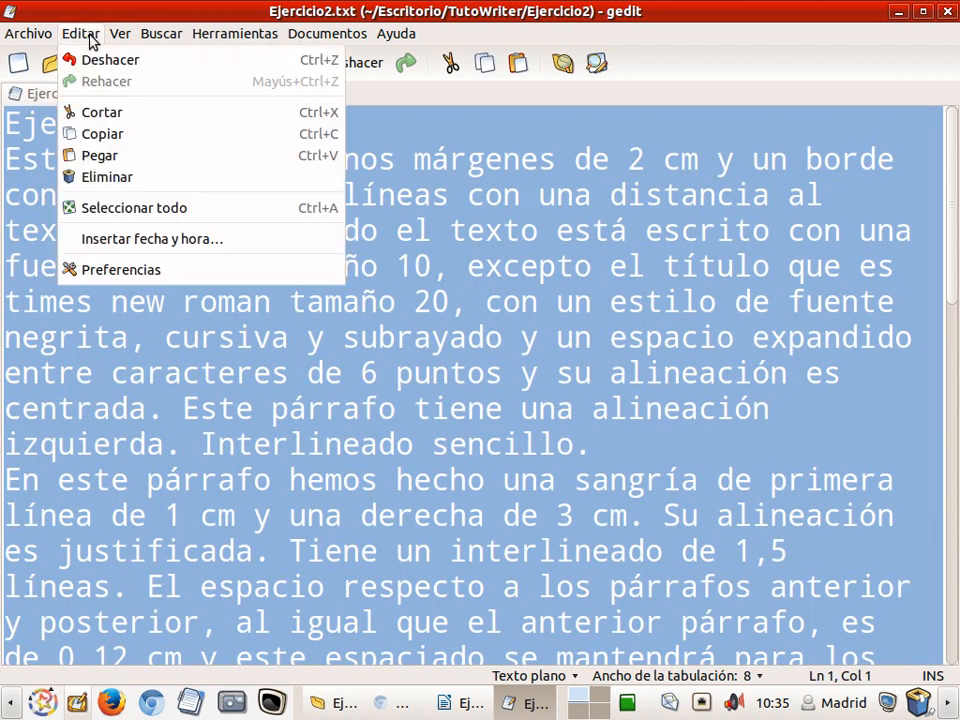
left_click(96, 131)
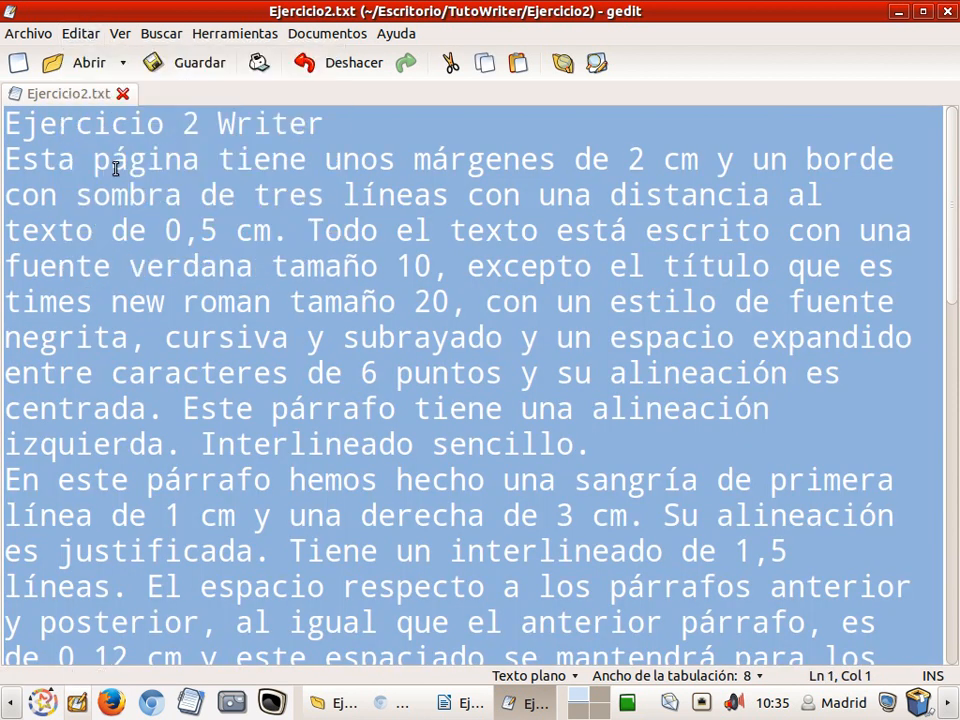
Create a new LibreOffice Writer document and paste the plain text into it
left_click(191, 704)
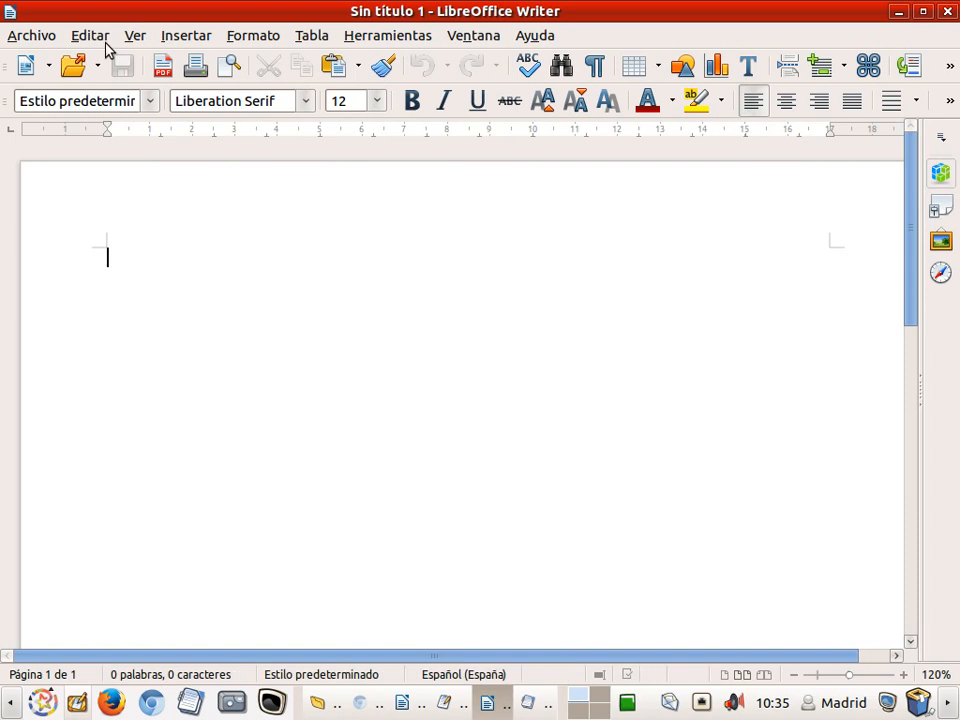
left_click(81, 37)
left_click(124, 184)
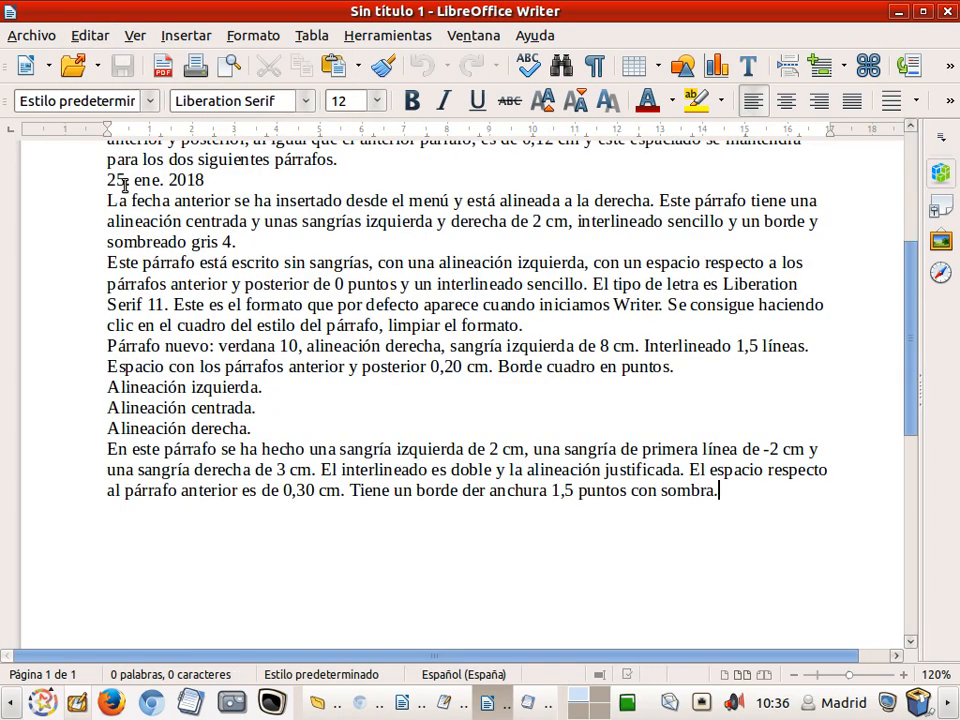
scroll(130, 320, "up", 5)
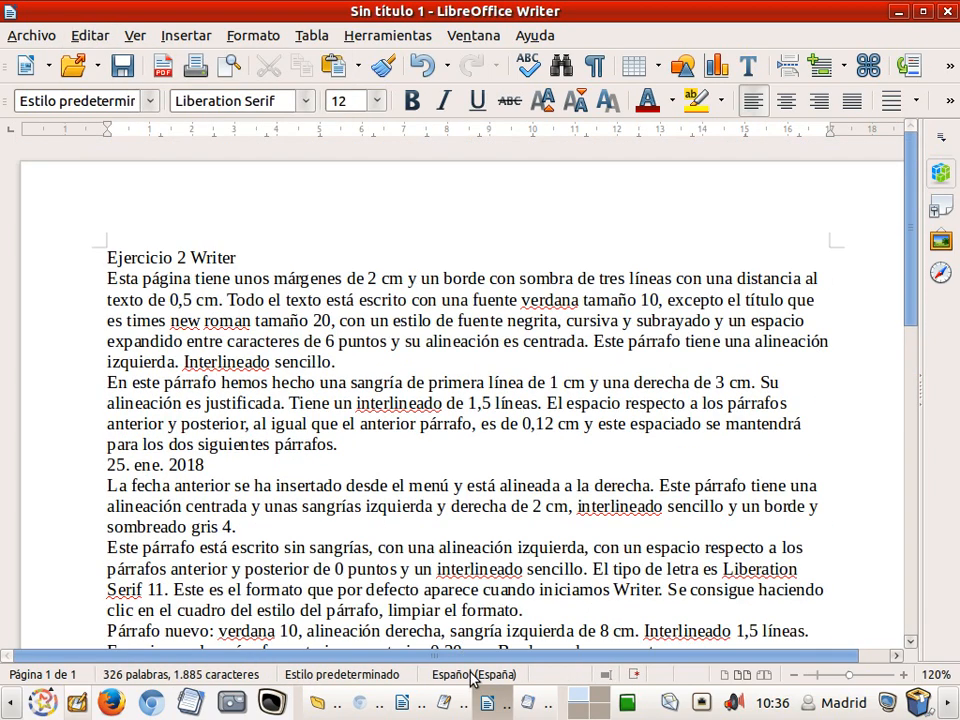
Compare the formatted sample document with the unformatted text in the new Writer document
left_click(400, 702)
scroll(415, 357, "down", 3)
scroll(415, 357, "down", 3)
scroll(415, 357, "down", 3)
scroll(415, 350, "up", 10)
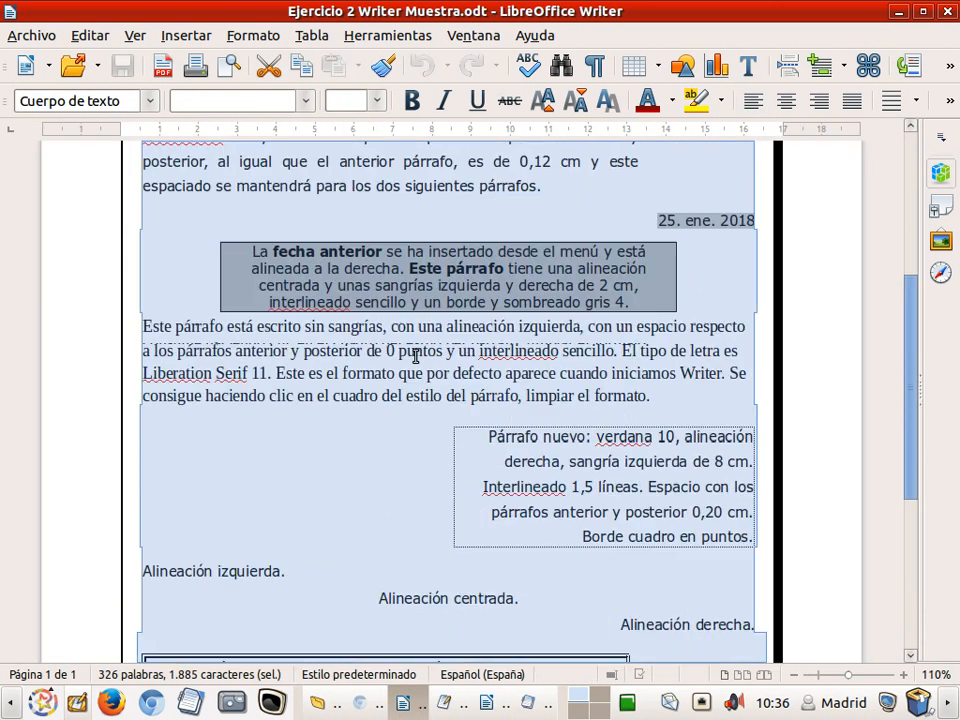
key("alt+Tab")
scroll(324, 486, "down", 3)
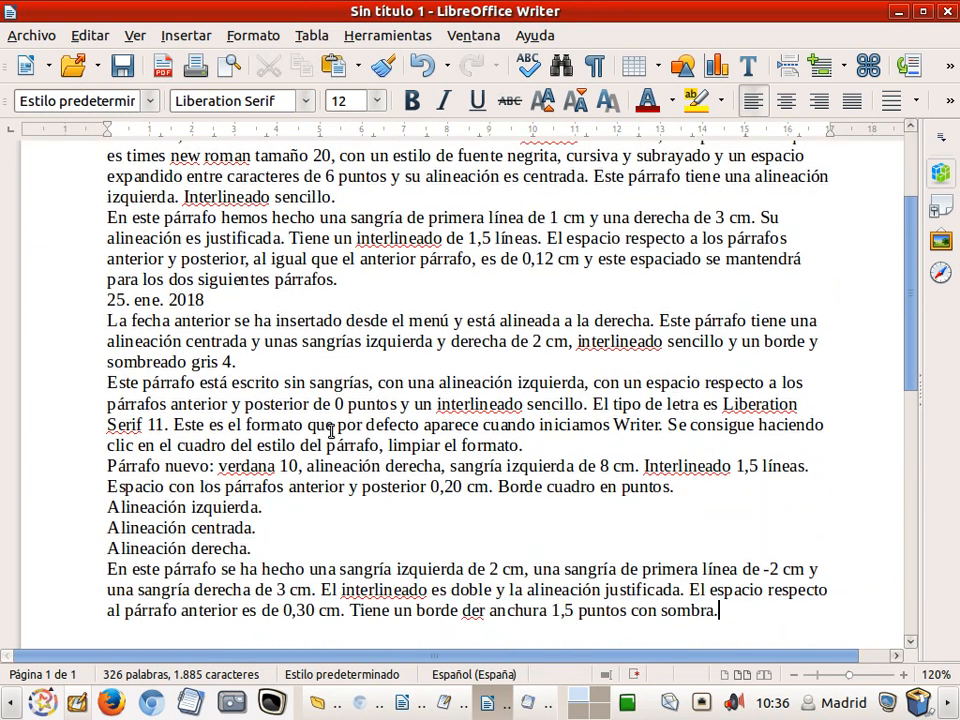
scroll(321, 529, "up", 3)
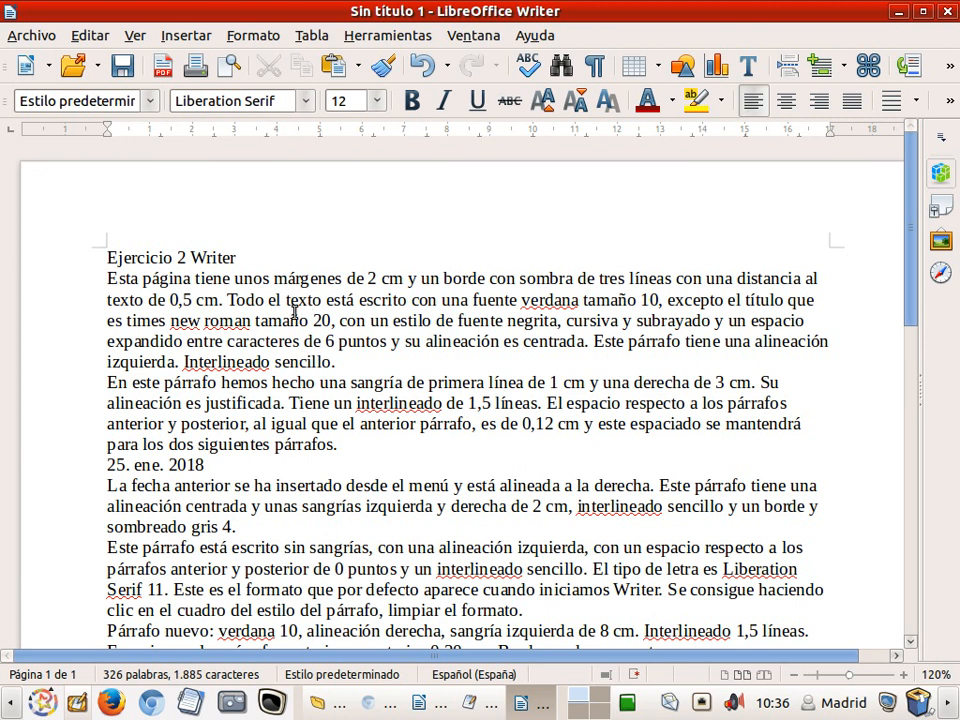
Review the first paragraph's margin and border requirements and check the margins in the page style settings
scroll(301, 312, "down", 1)
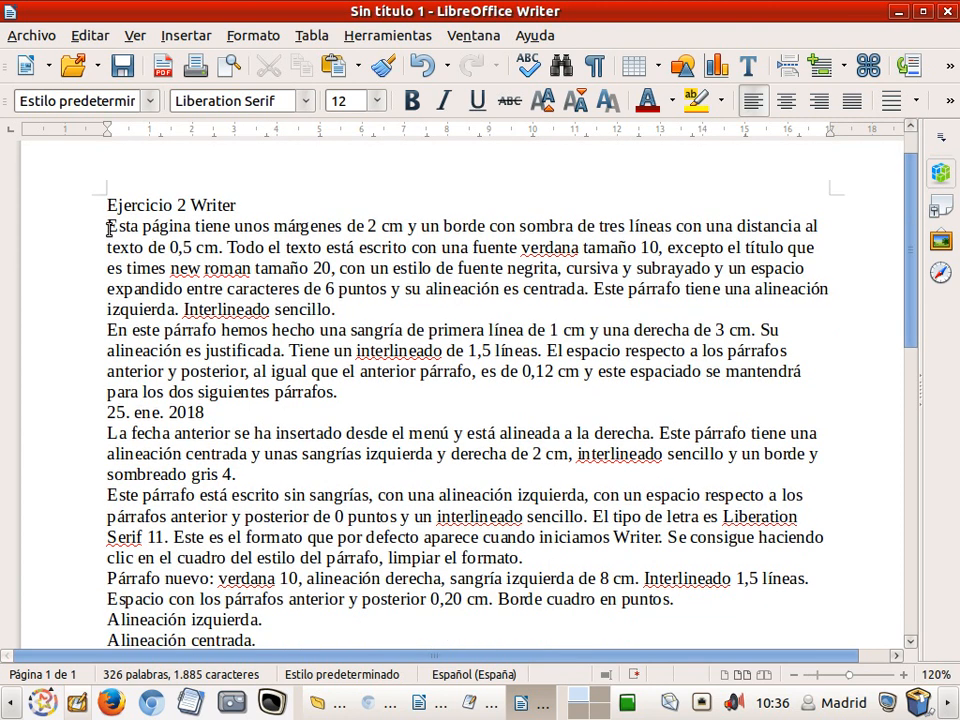
left_click_drag(108, 228, 439, 322)
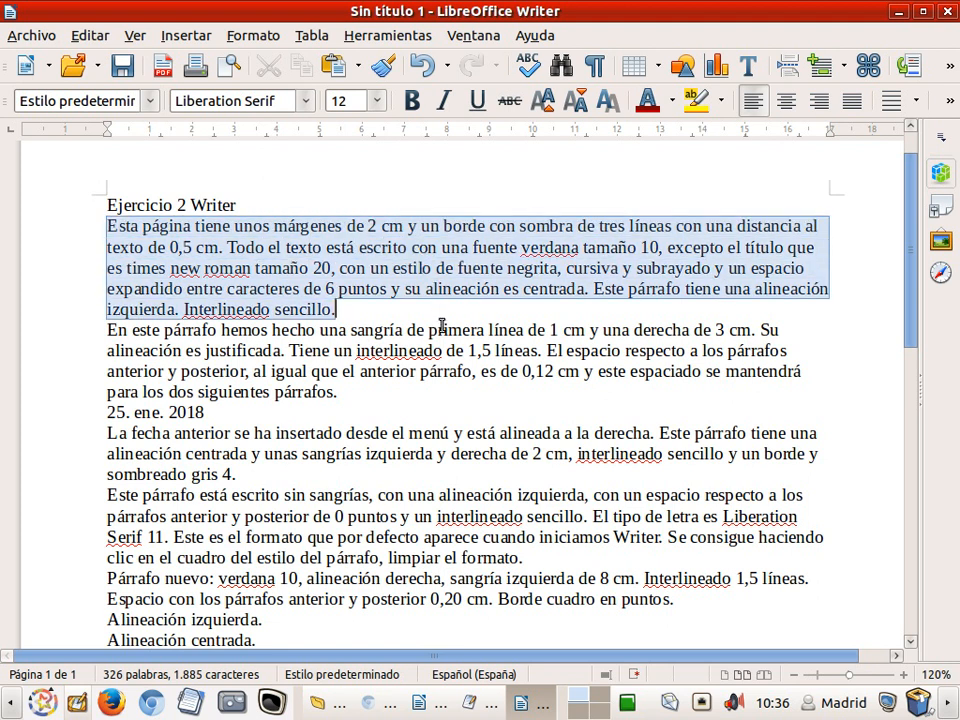
left_click(439, 322)
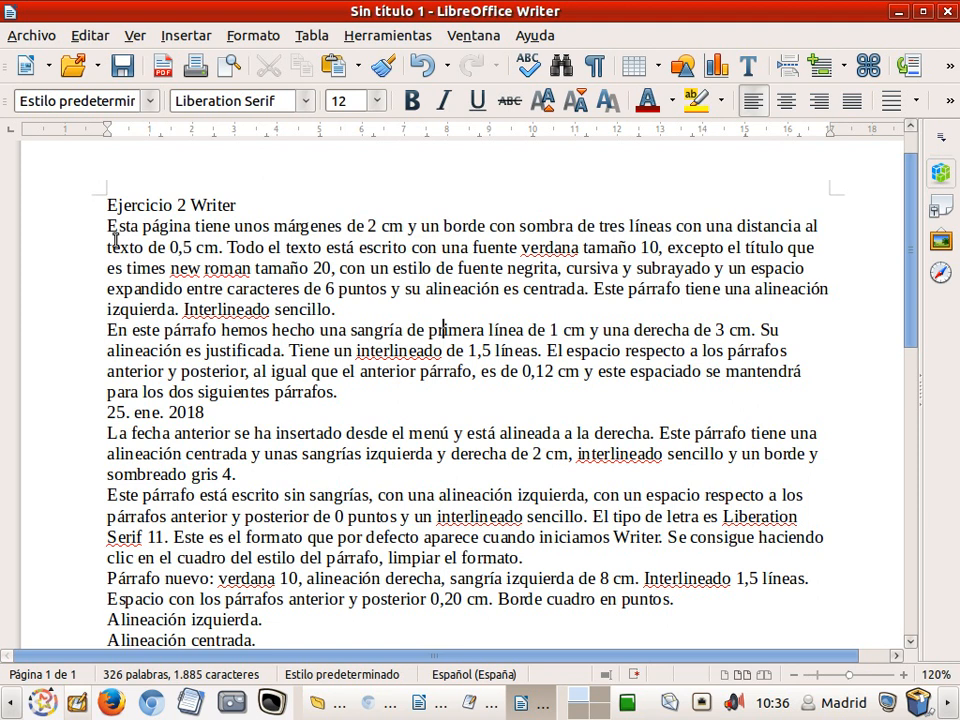
left_click_drag(107, 226, 220, 252)
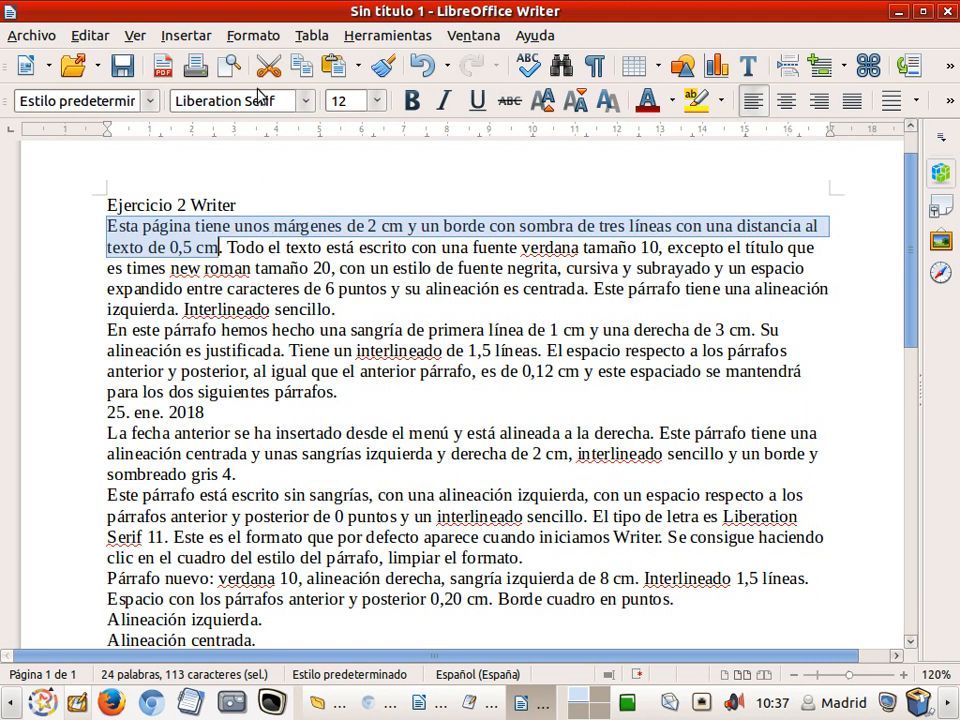
left_click(250, 37)
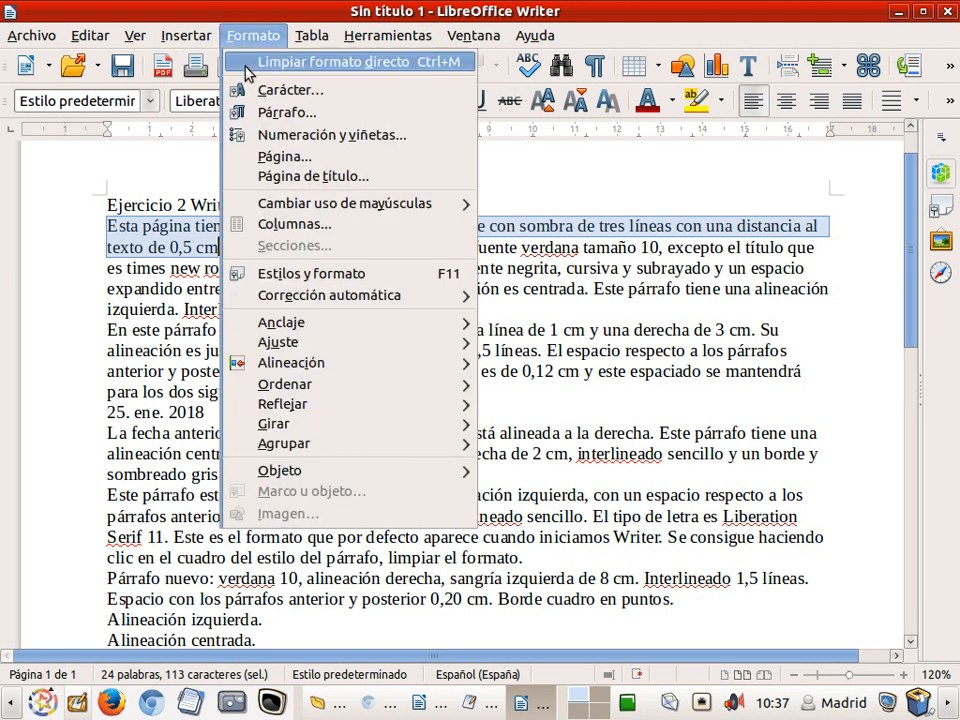
left_click(272, 159)
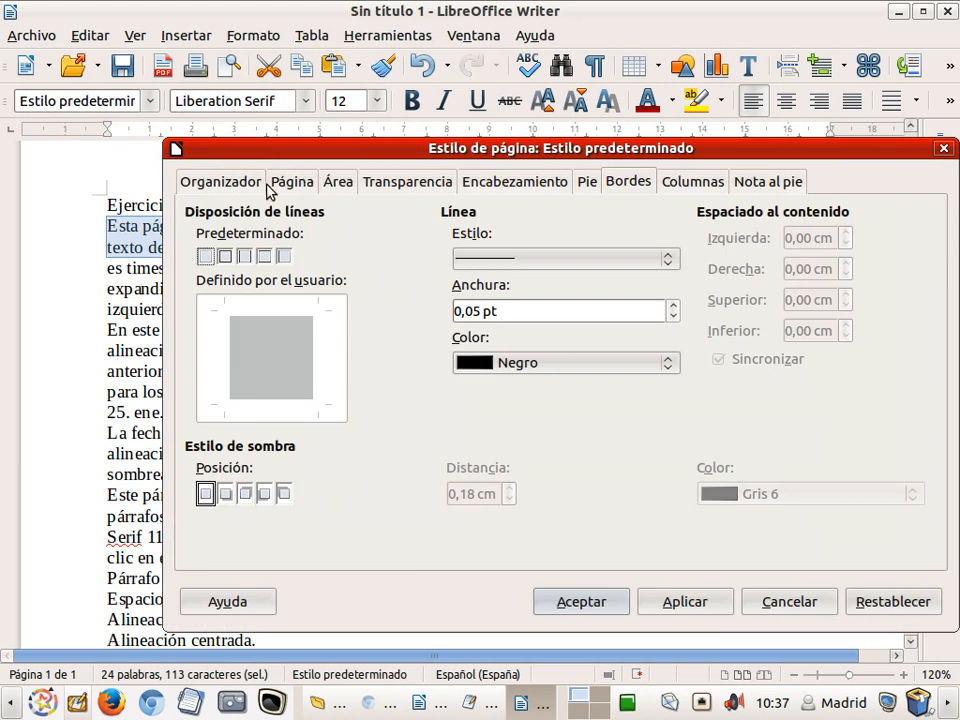
left_click(230, 186)
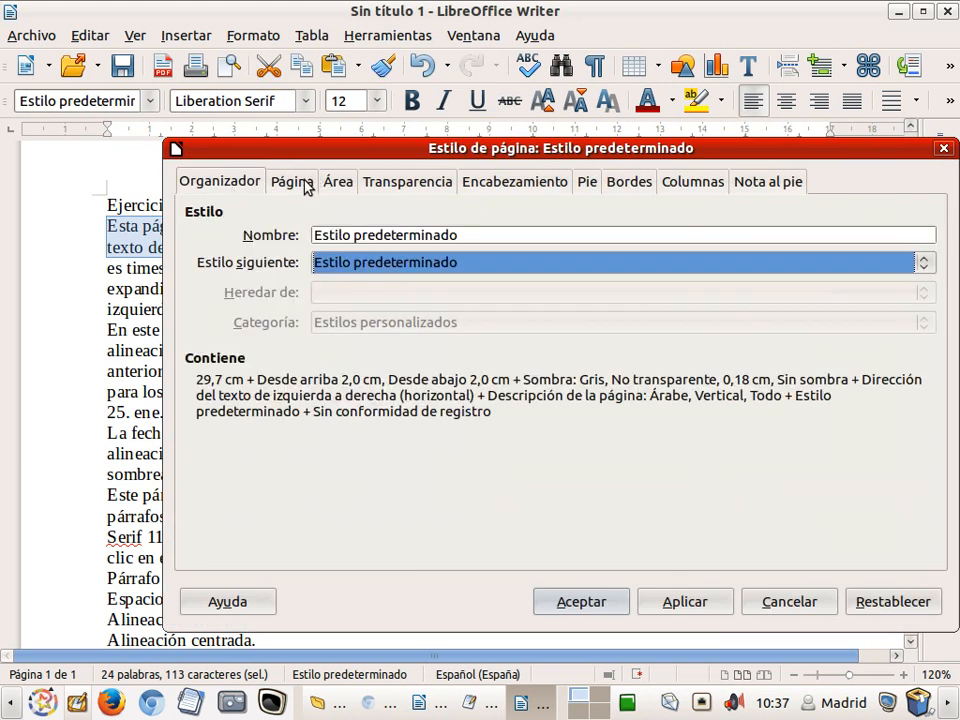
left_click(286, 181)
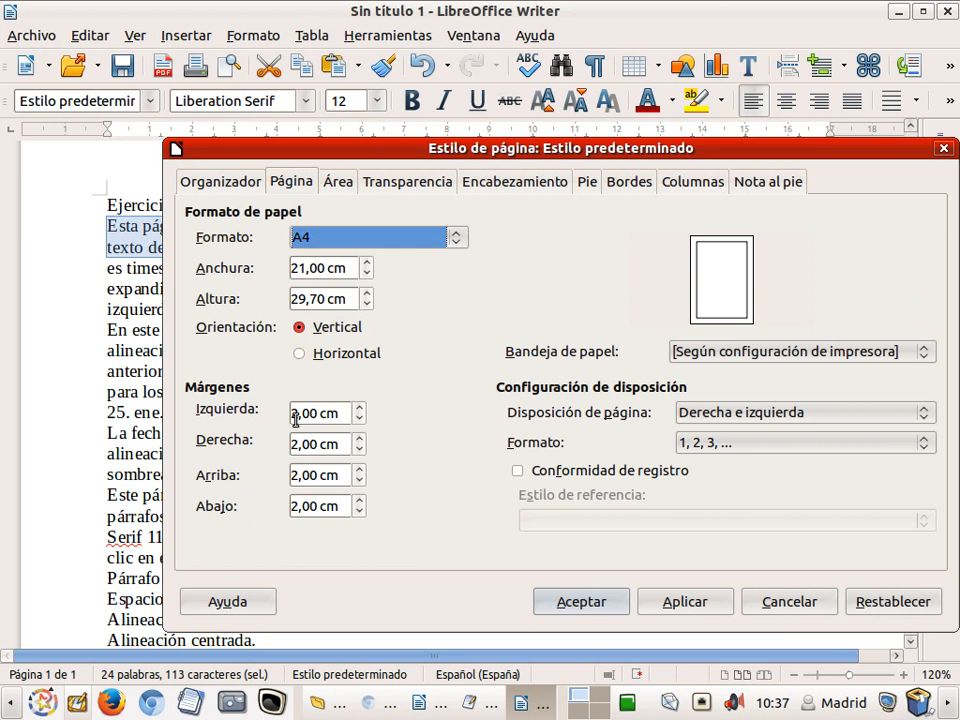
left_click_drag(450, 148, 392, 257)
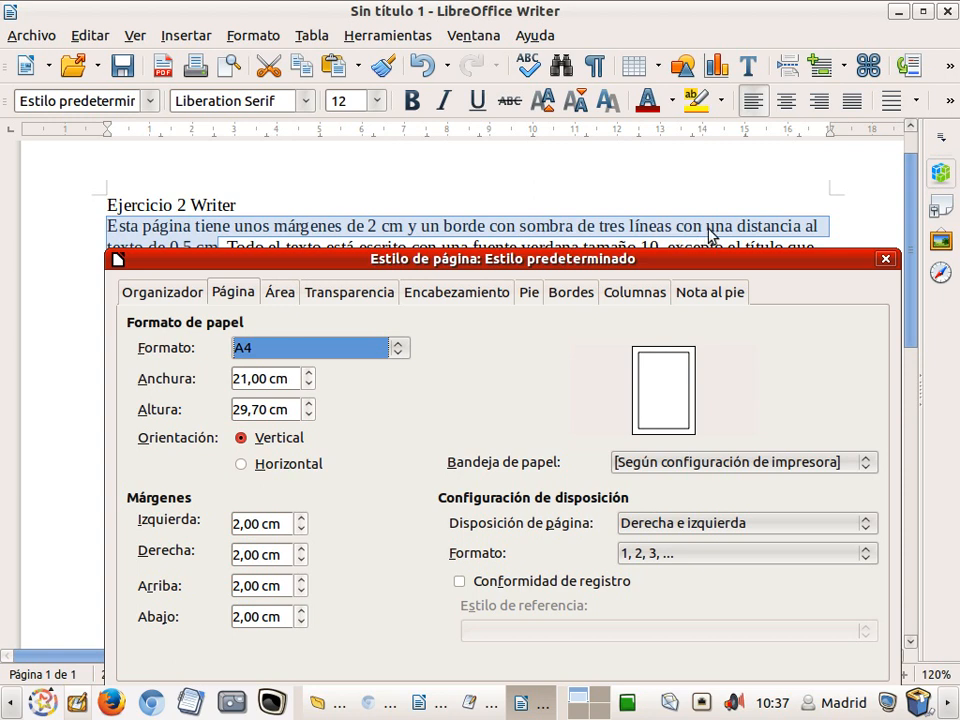
left_click_drag(731, 263, 728, 276)
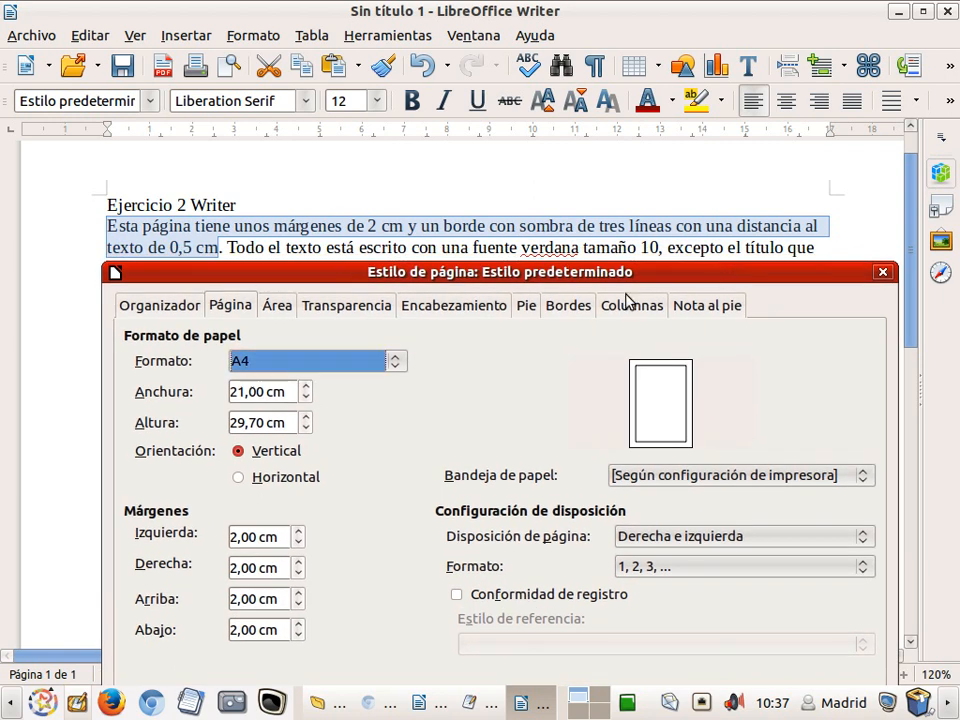
Try out the preset and individual page border lines and settle on a border around all four sides
left_click(577, 312)
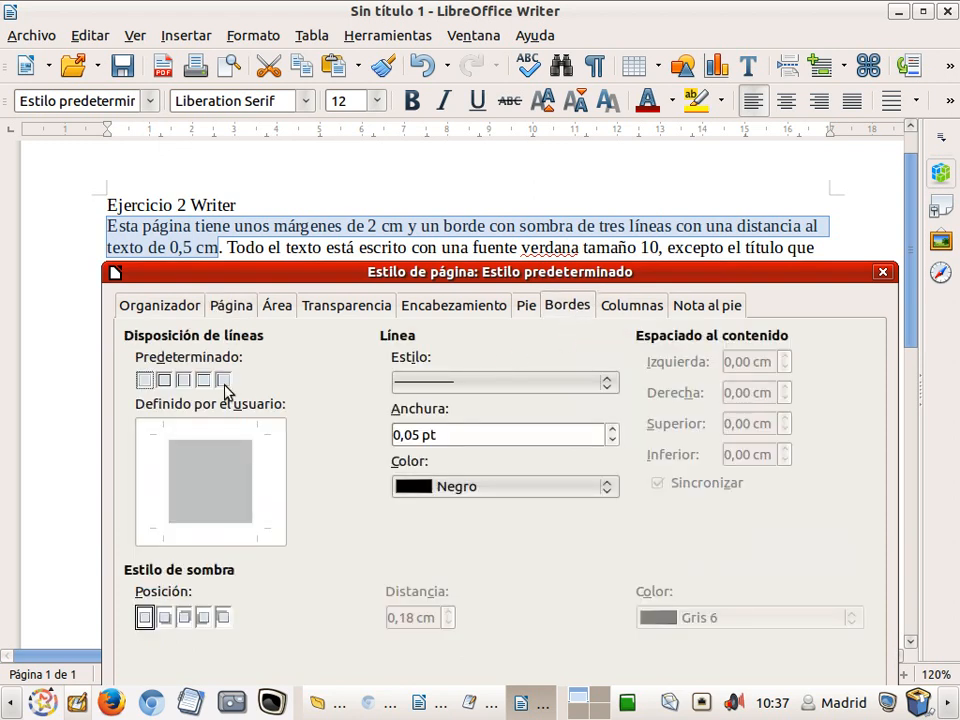
left_click(164, 380)
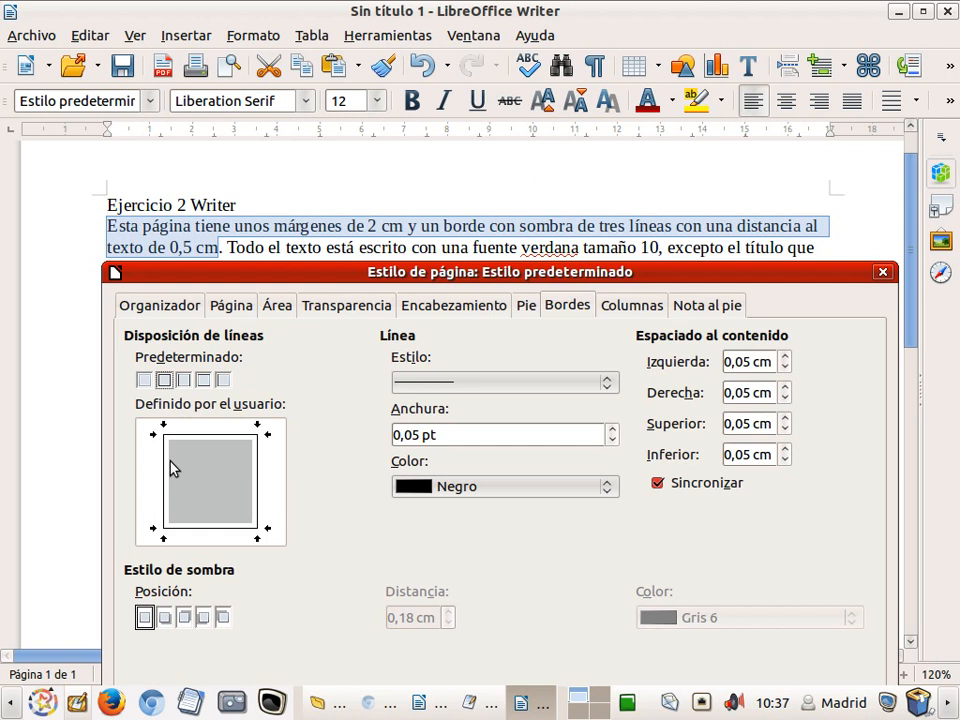
left_click(184, 380)
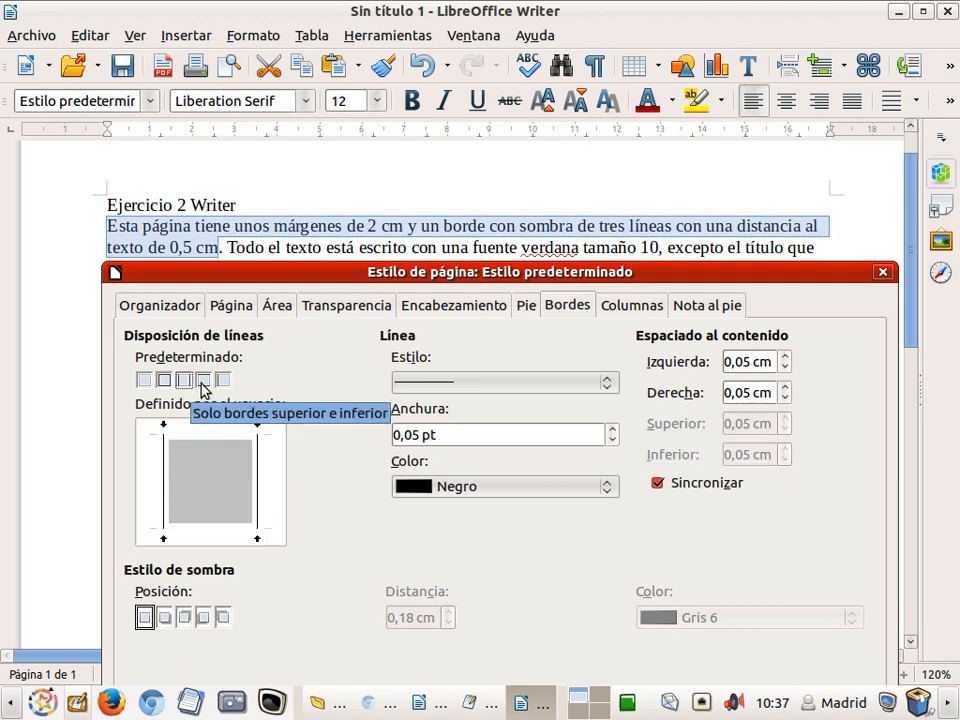
left_click(202, 381)
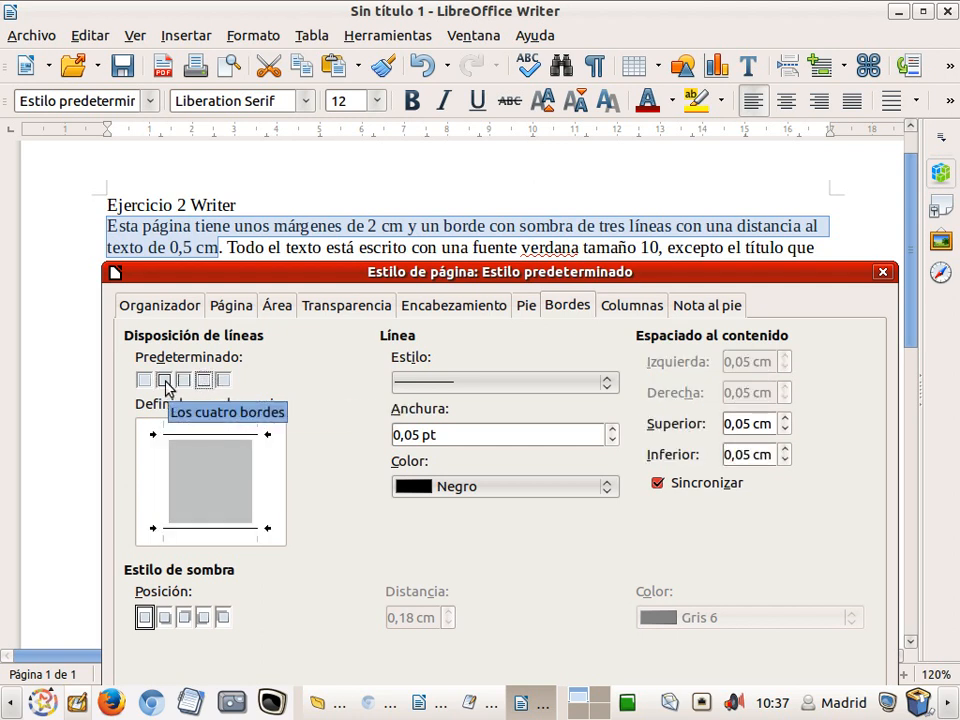
left_click(167, 382)
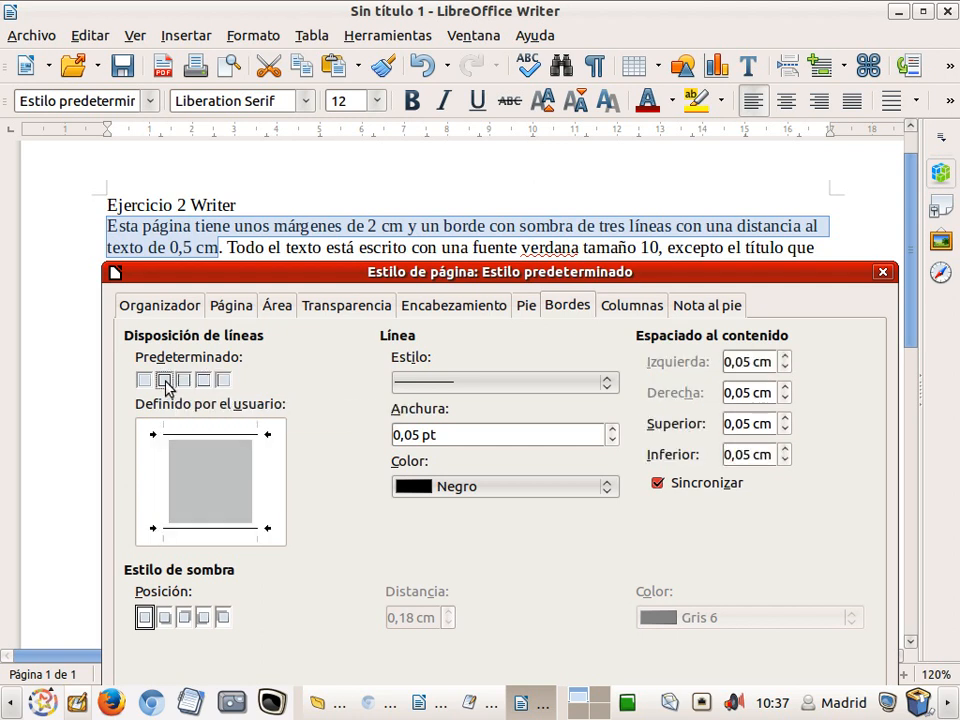
left_click(165, 474)
left_click(166, 474)
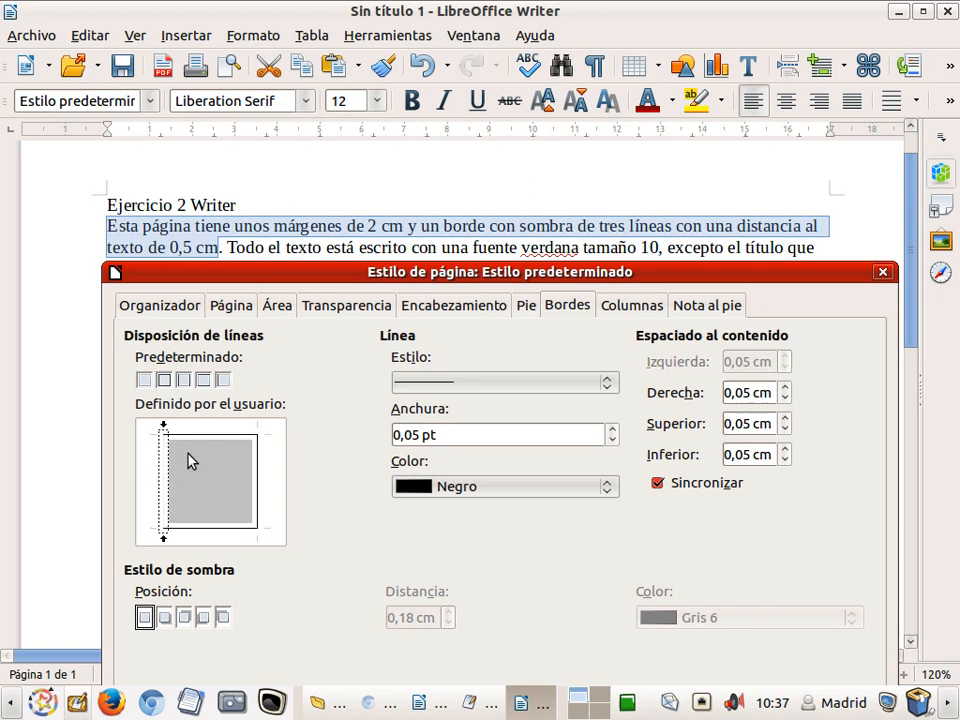
left_click(229, 527)
left_click(229, 527)
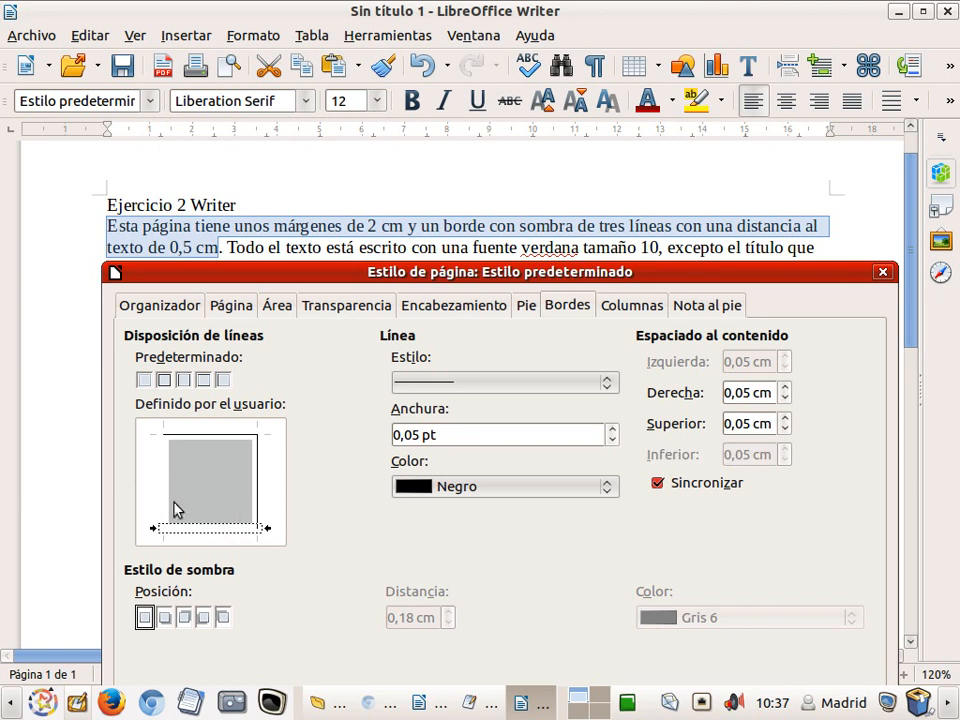
left_click(163, 379)
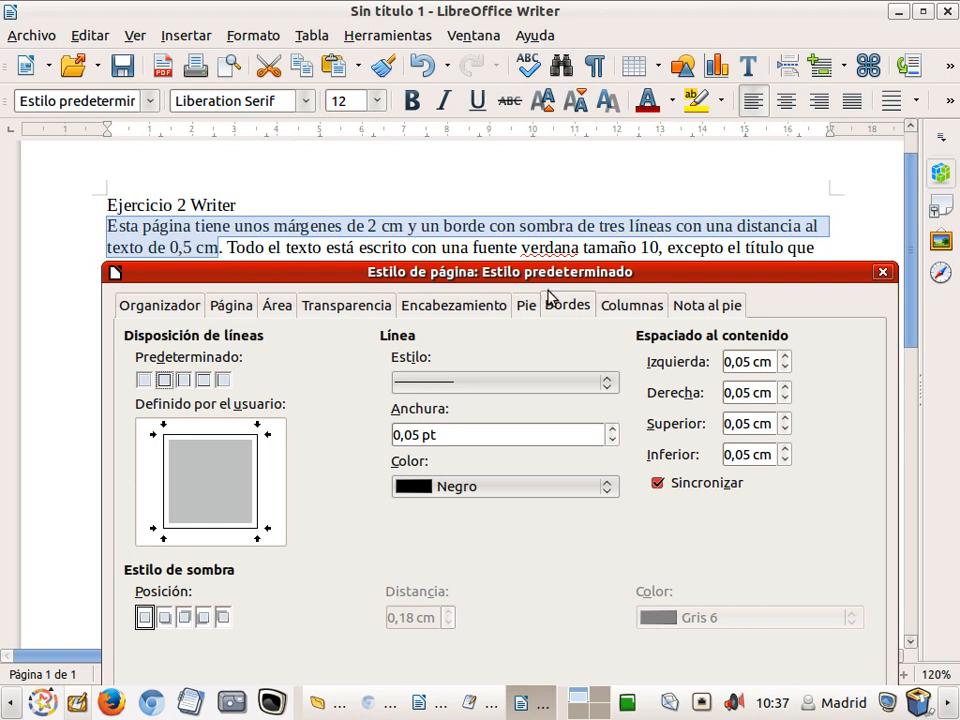
Set the page border's spacing to the content to 0,50 cm on all sides and apply the page style
left_click(785, 357)
left_click(784, 357)
left_click(785, 357)
left_click(785, 357)
left_click(785, 357)
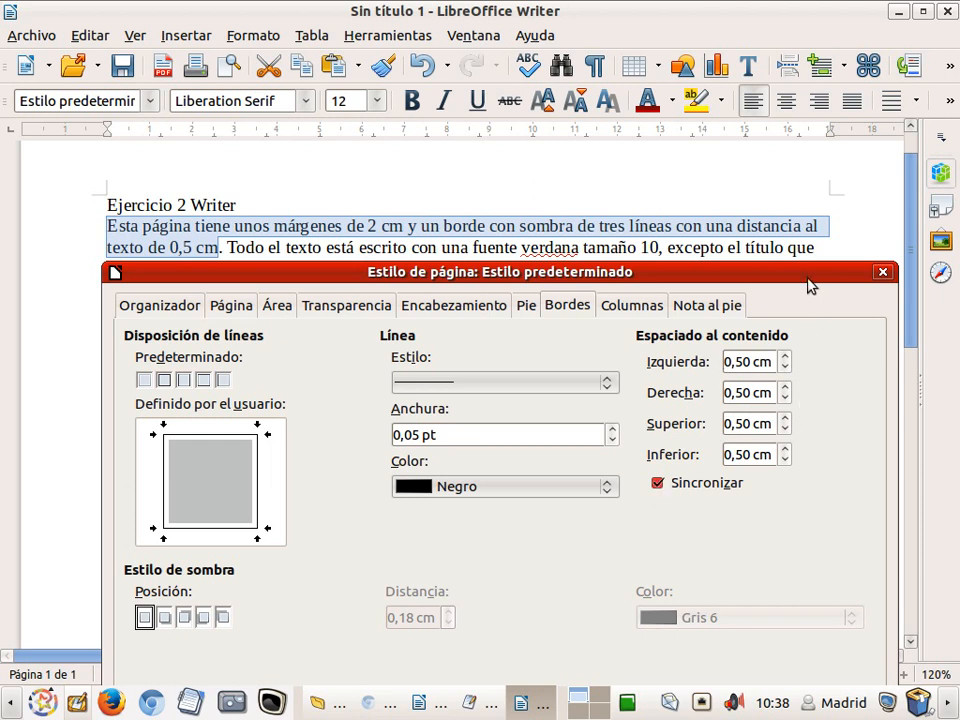
left_click_drag(807, 278, 792, 140)
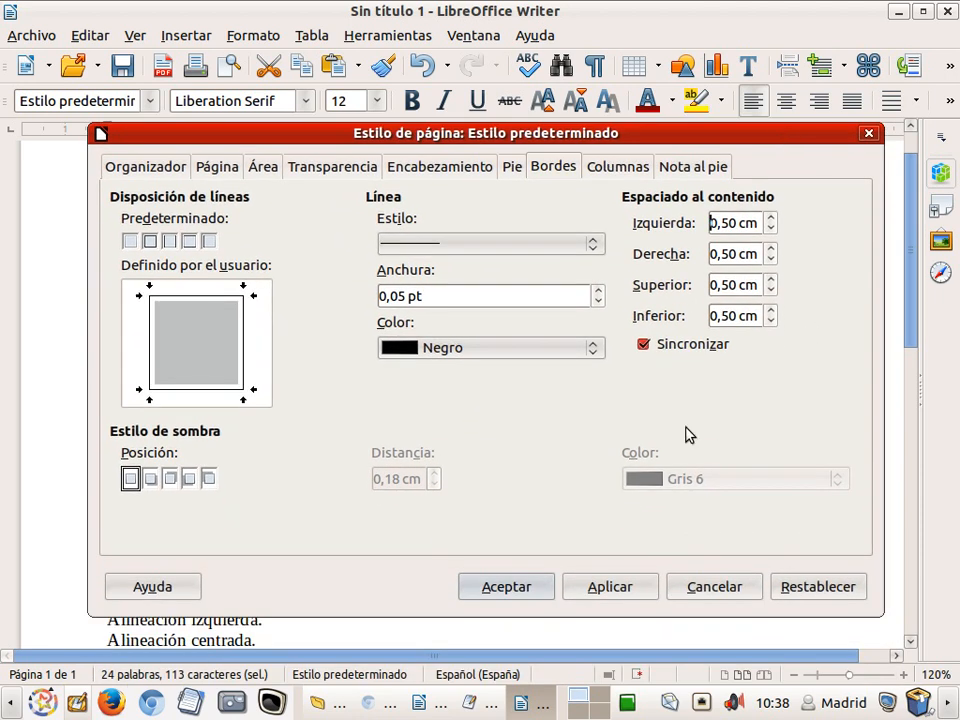
left_click(505, 587)
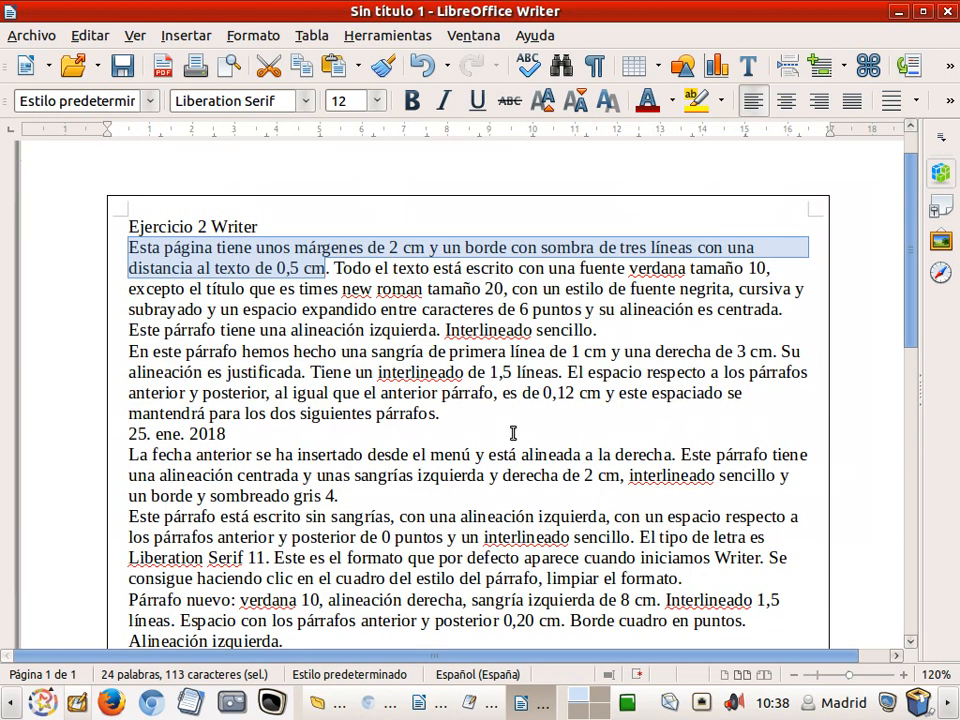
Add a shadow cast to the lower right of the page border in the page style
left_click(529, 252)
left_click_drag(510, 250, 677, 248)
left_click(669, 248)
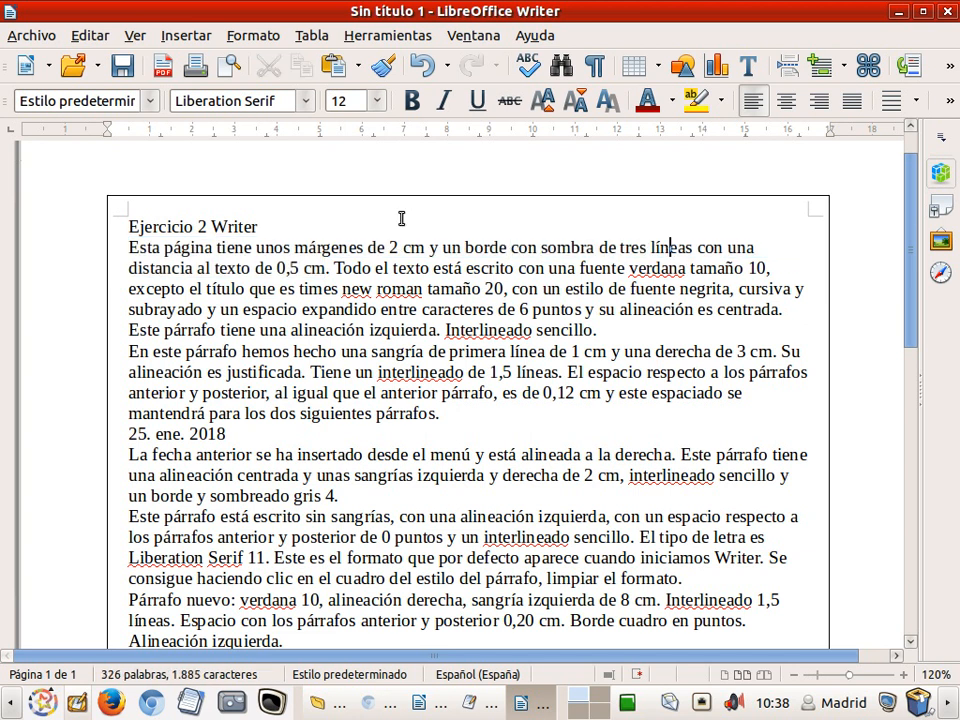
left_click(252, 36)
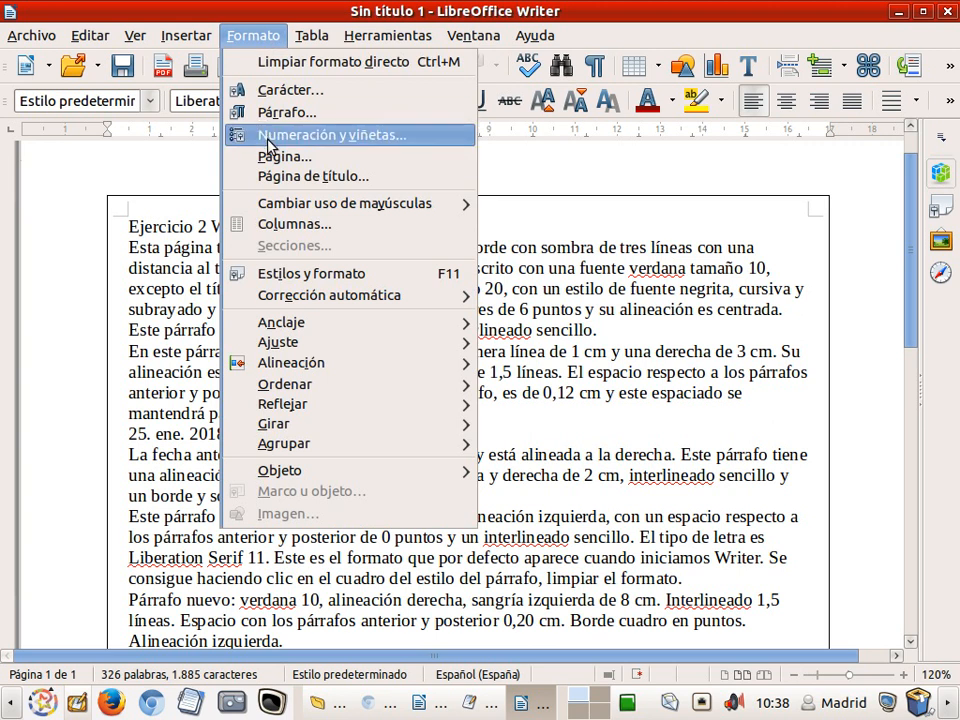
left_click(279, 160)
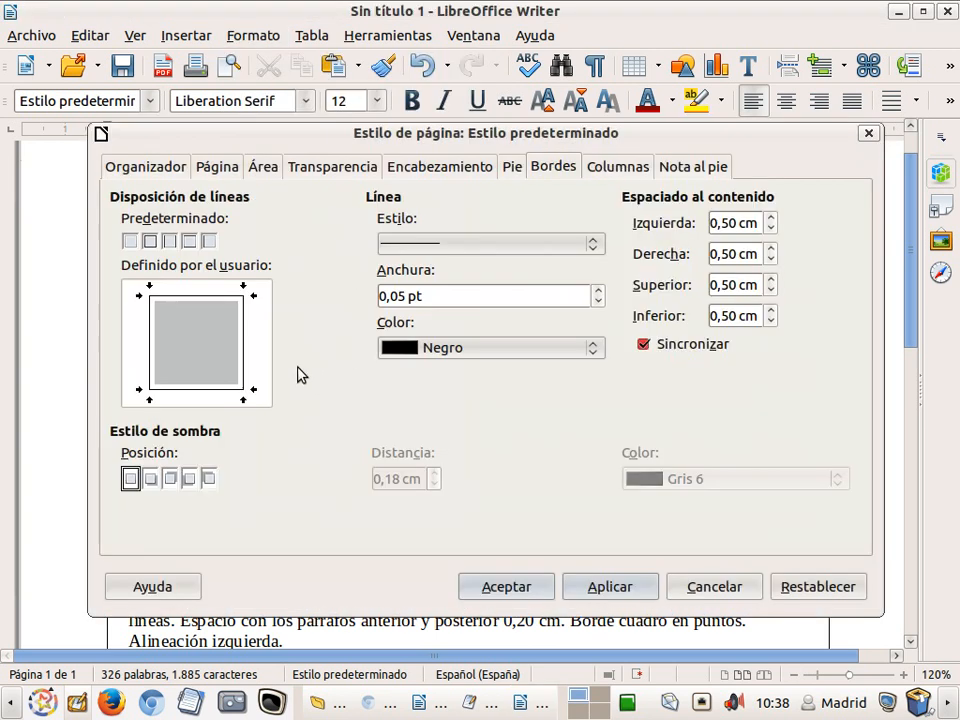
left_click(153, 480)
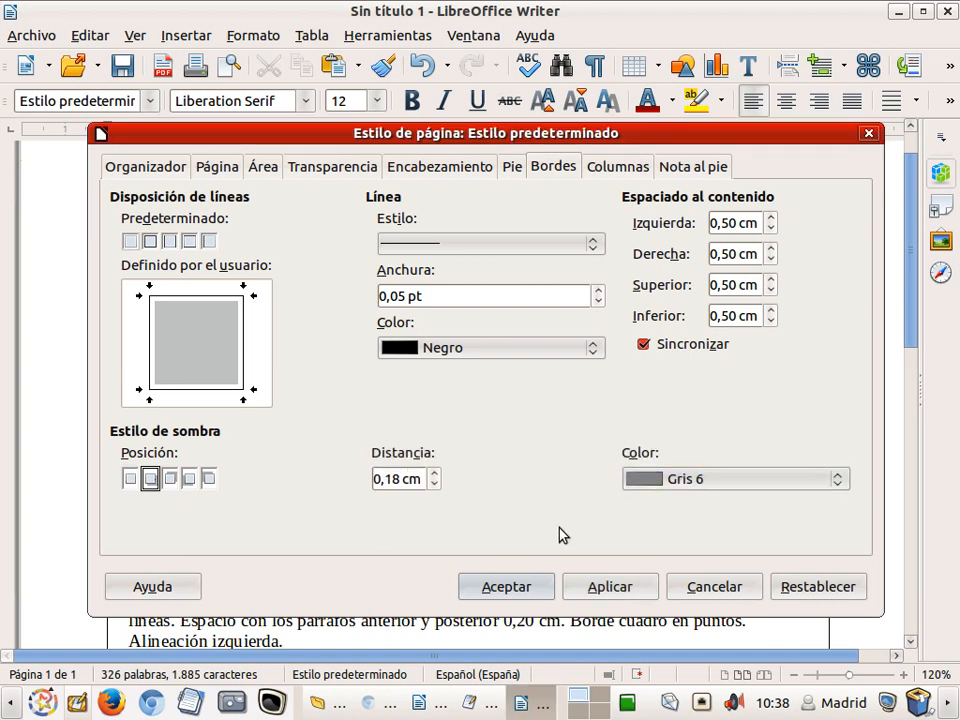
left_click(529, 591)
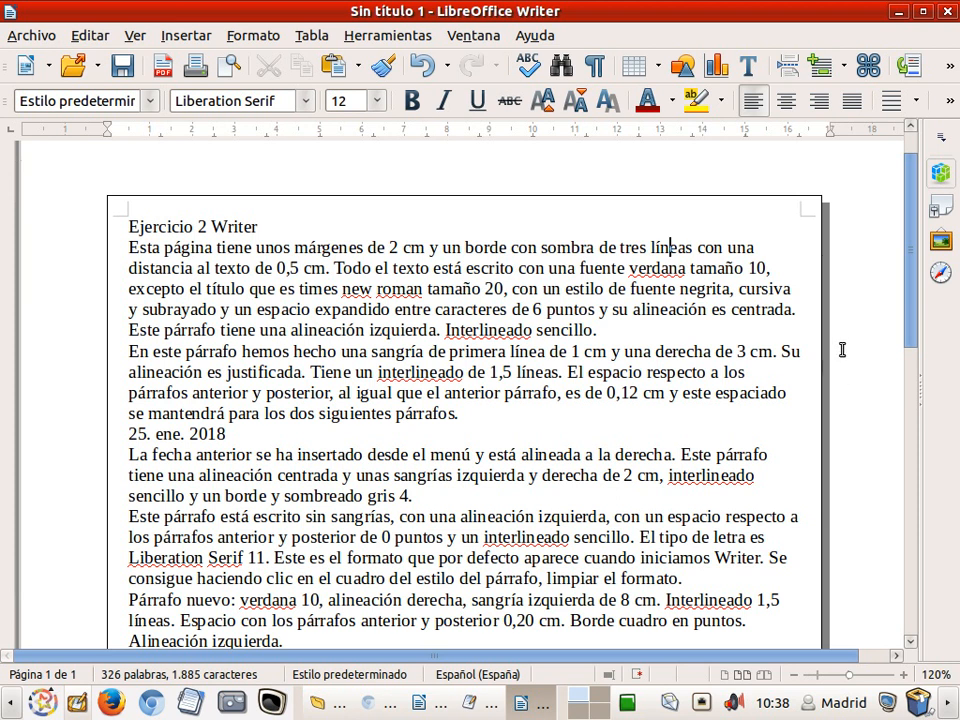
Select the whole document text and set its font to Verdana
left_click_drag(330, 268, 131, 246)
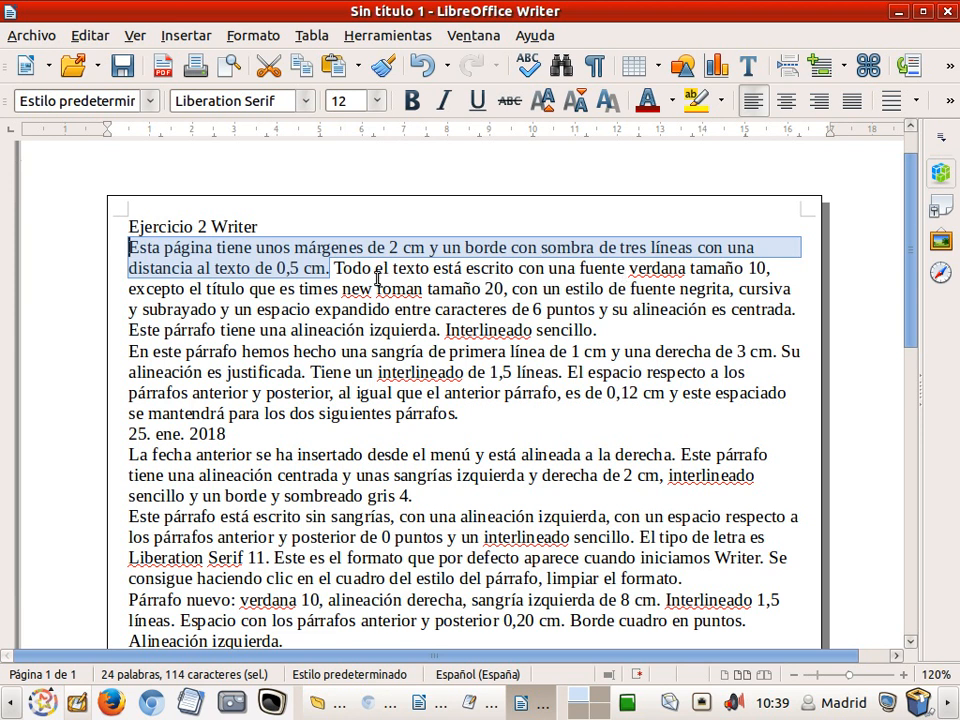
left_click(338, 272)
left_click_drag(334, 270, 757, 268)
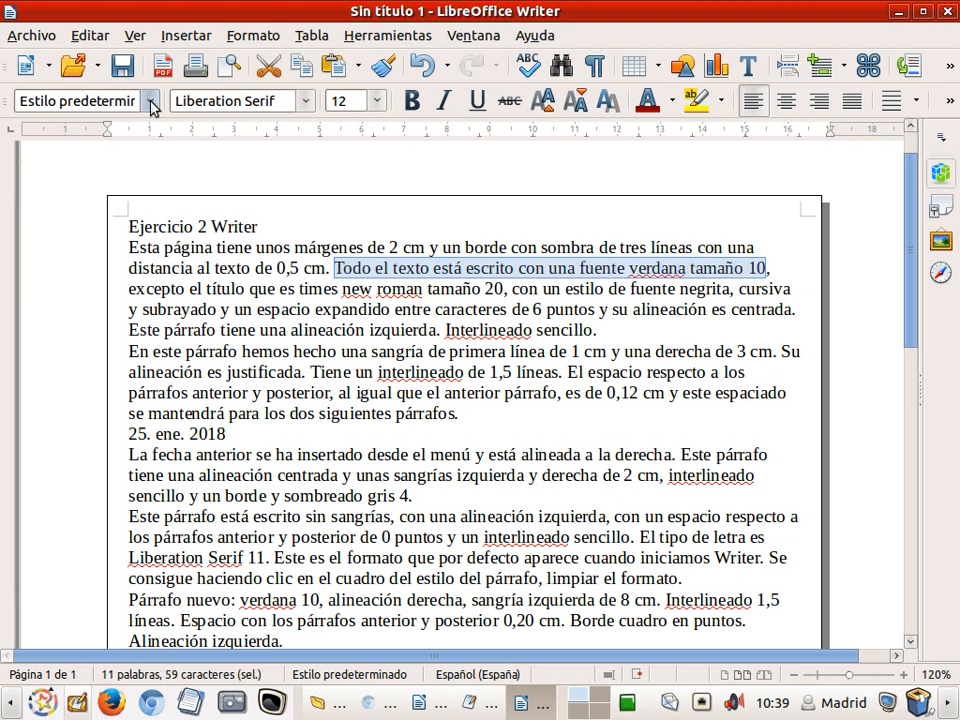
left_click(79, 40)
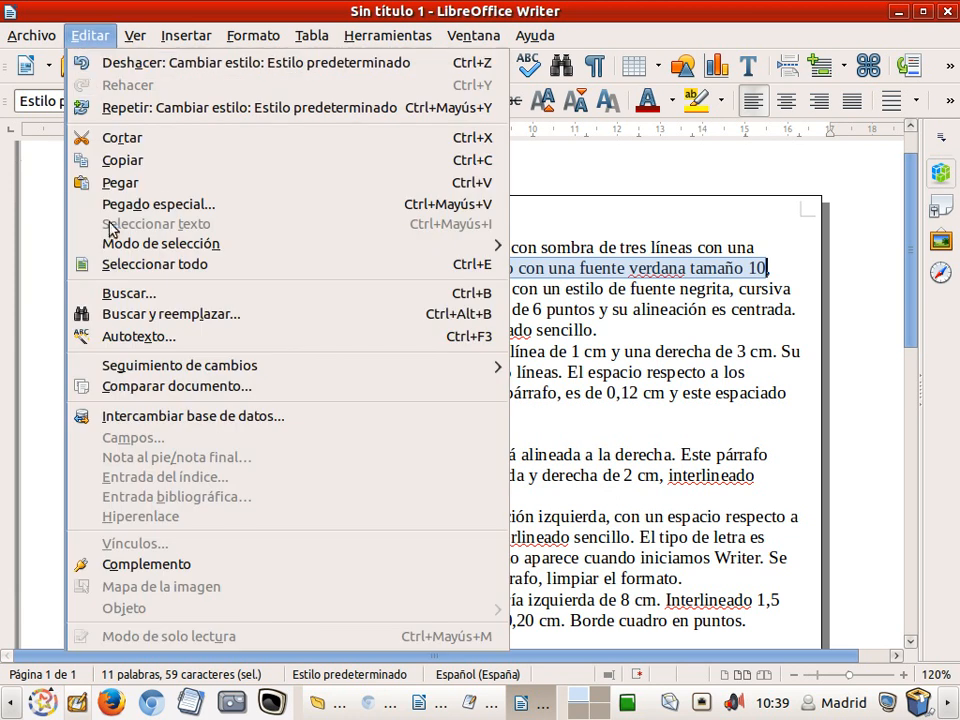
left_click(125, 264)
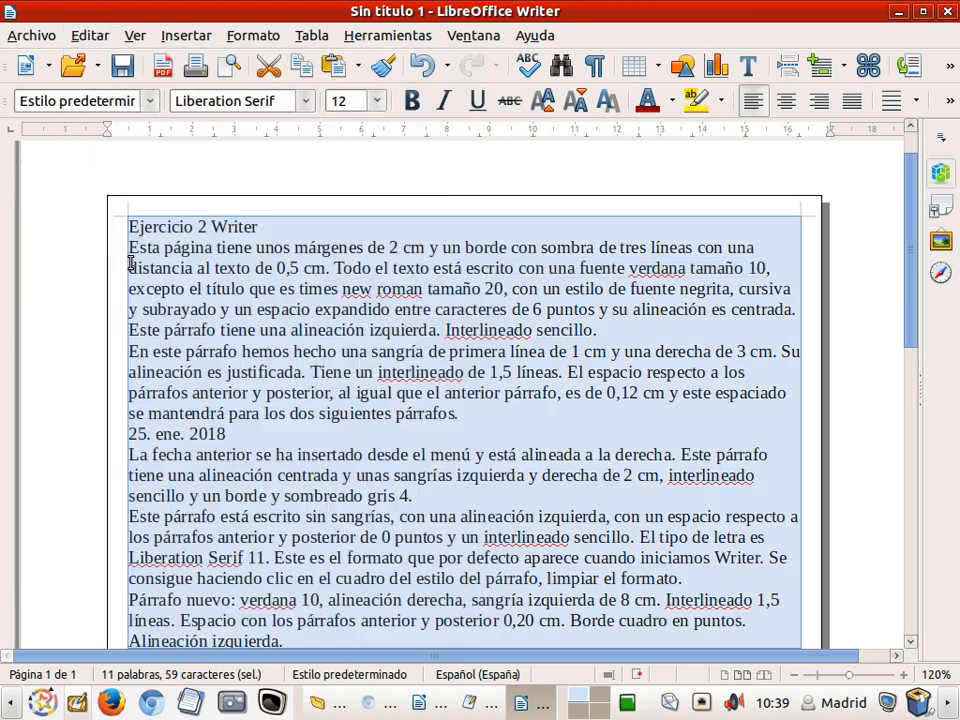
left_click(307, 101)
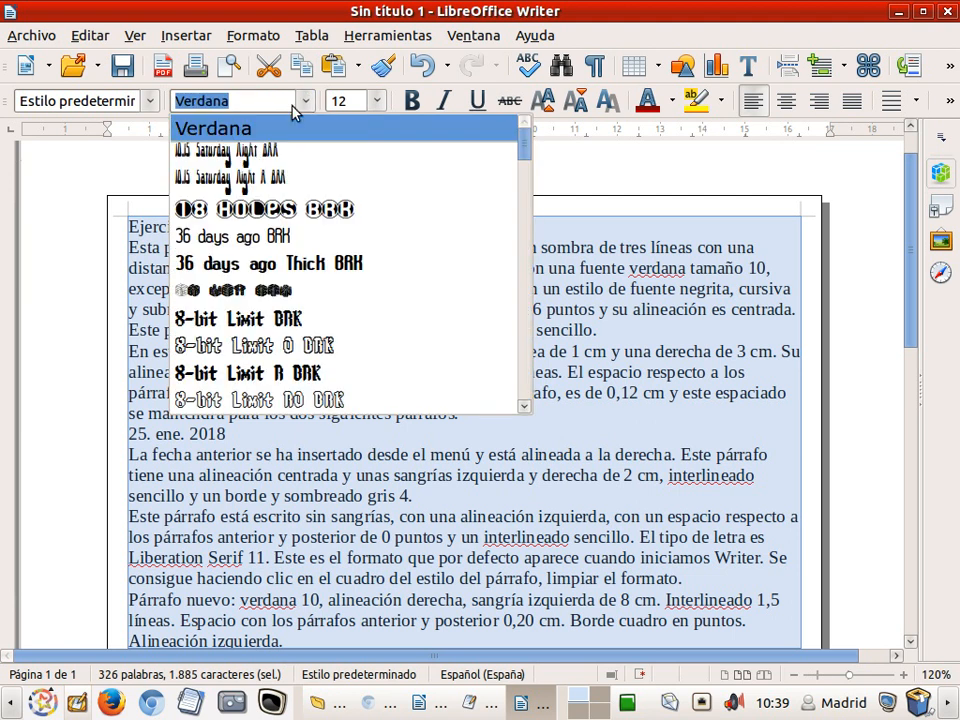